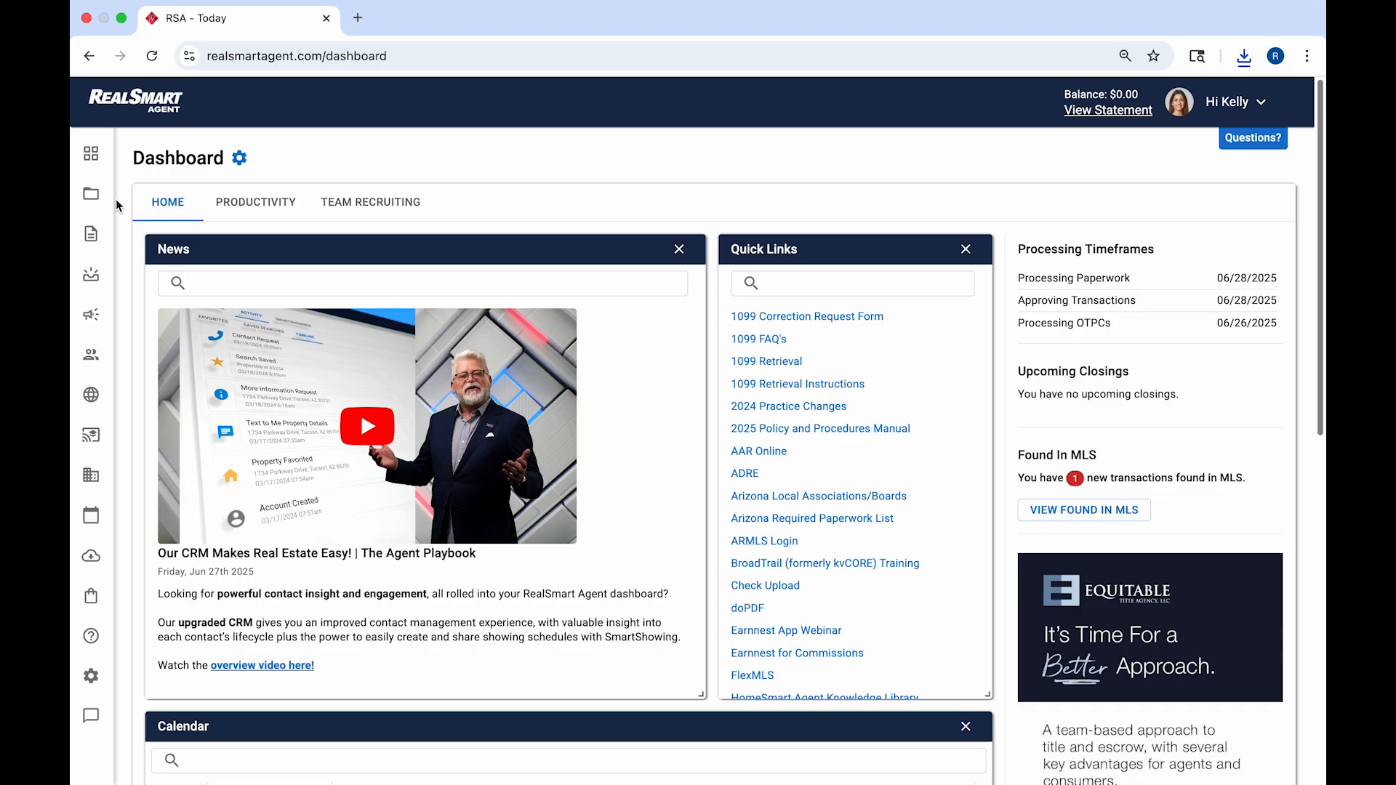
pyautogui.moveTo(116, 202)
pyautogui.click(279, 195)
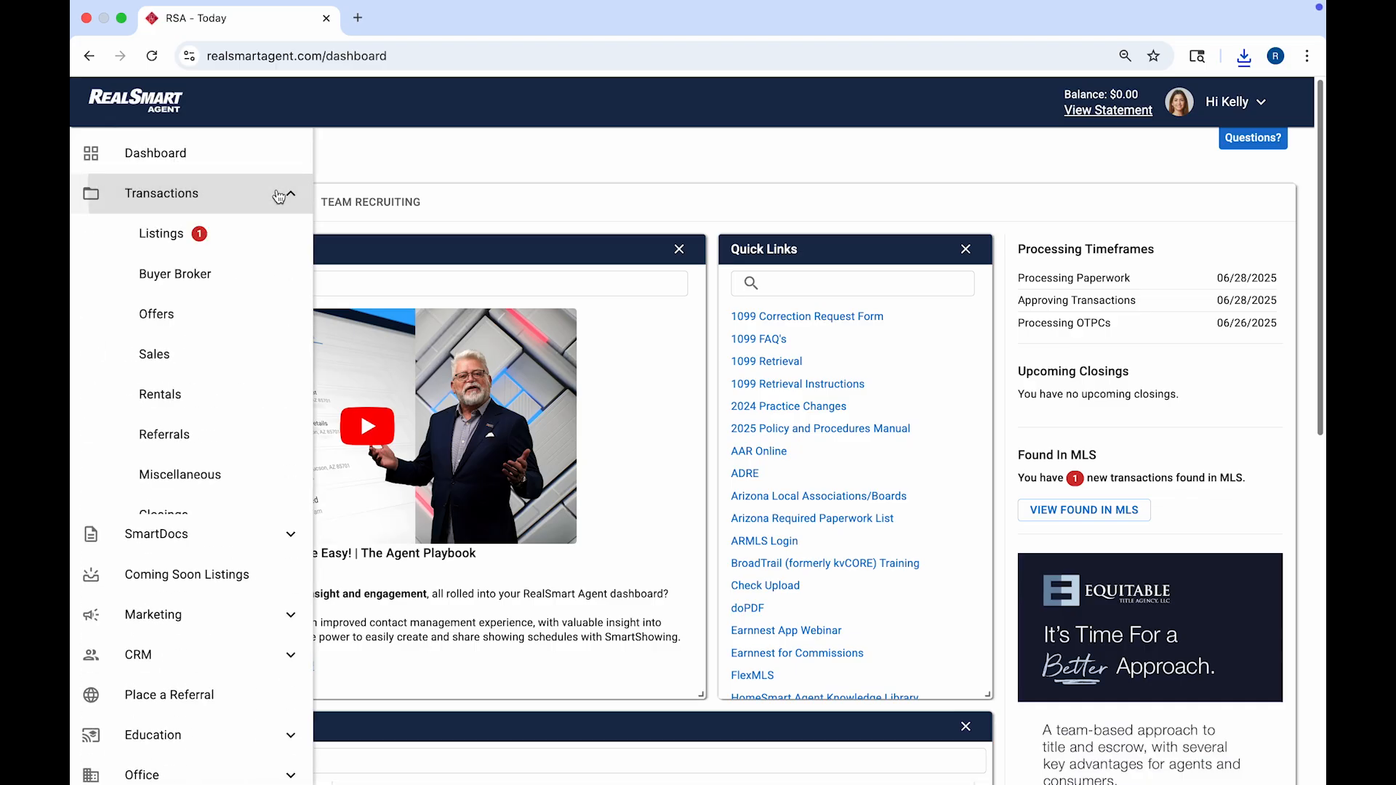
pyautogui.click(280, 230)
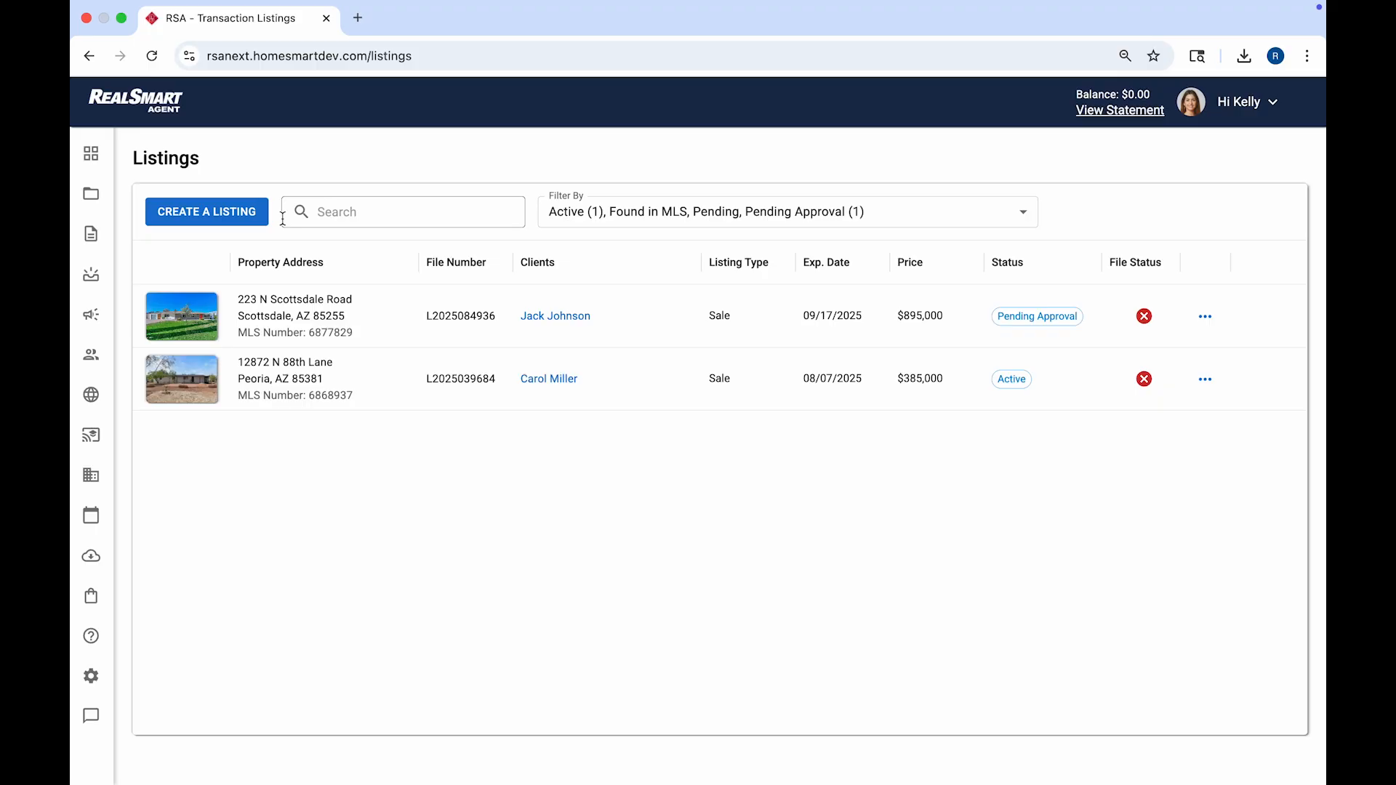
pyautogui.click(356, 311)
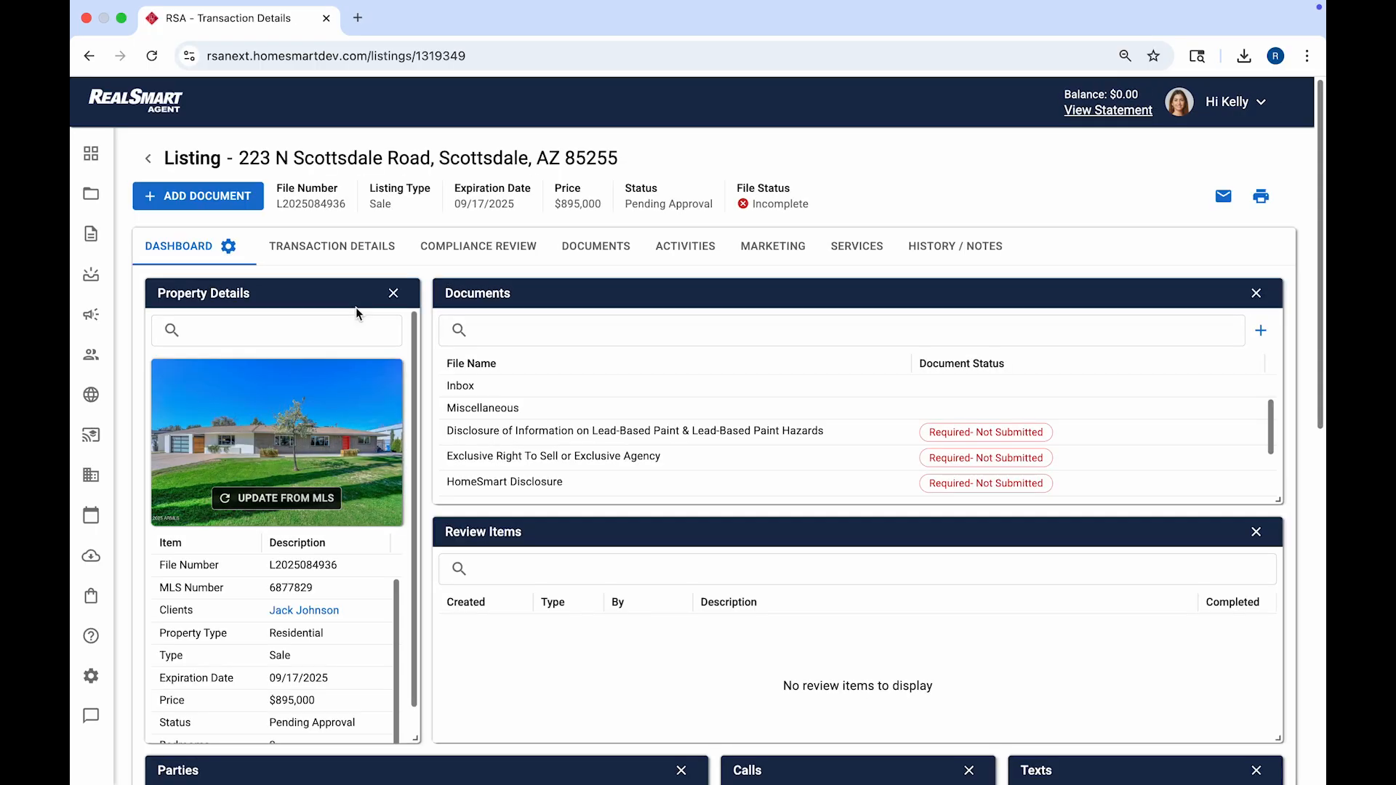
# Step: Send the empty room, desert exterior, green-lawn exterior and shelving room photos to Edit with AI
pyautogui.click(349, 256)
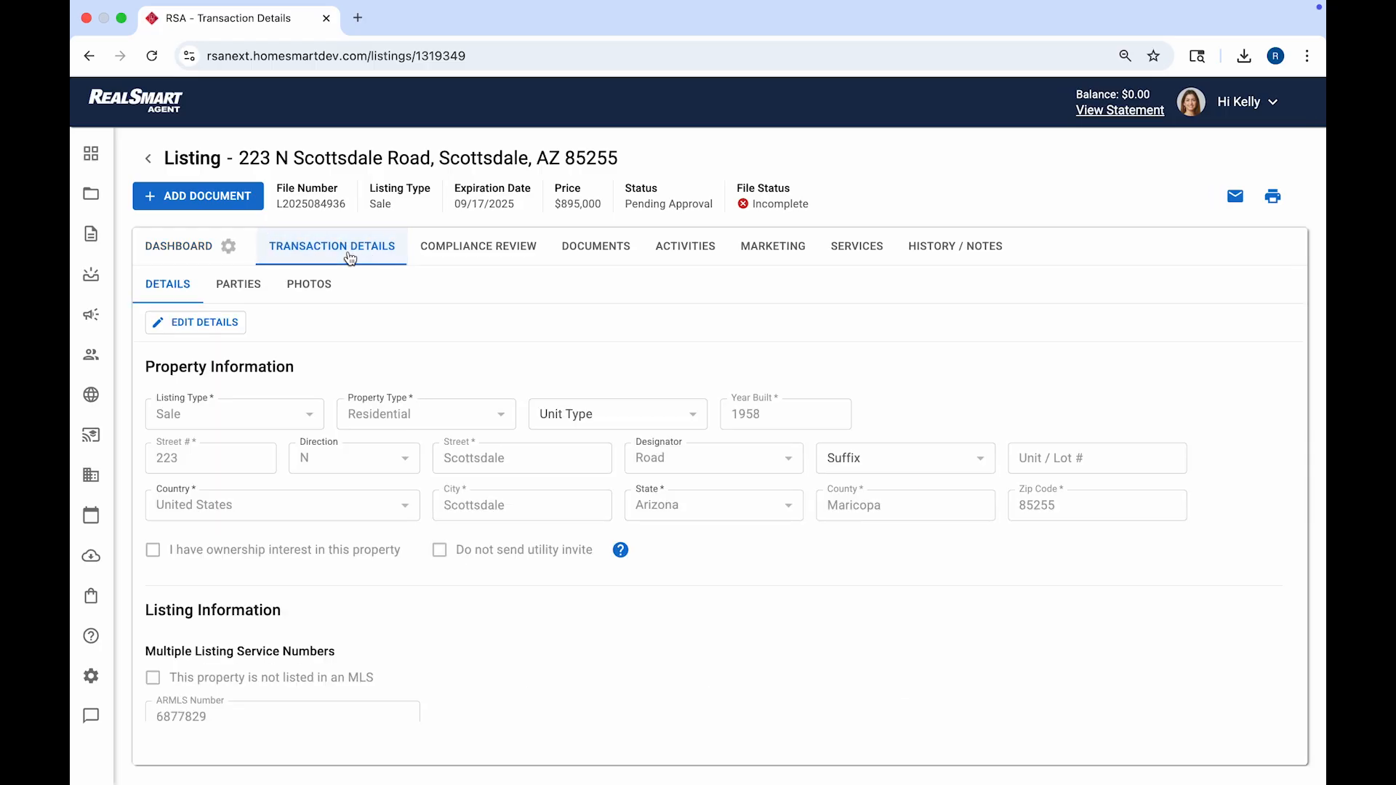
pyautogui.click(316, 284)
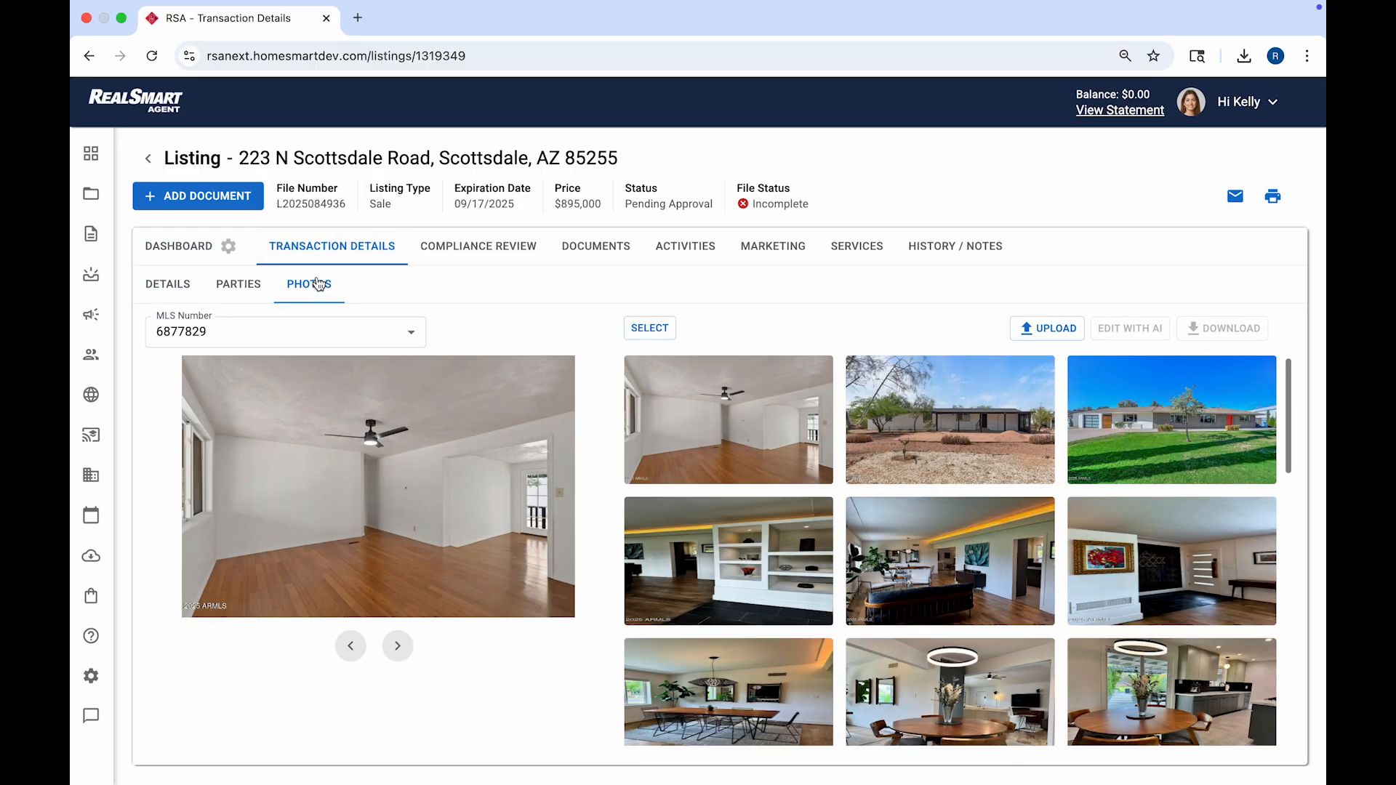
pyautogui.click(639, 333)
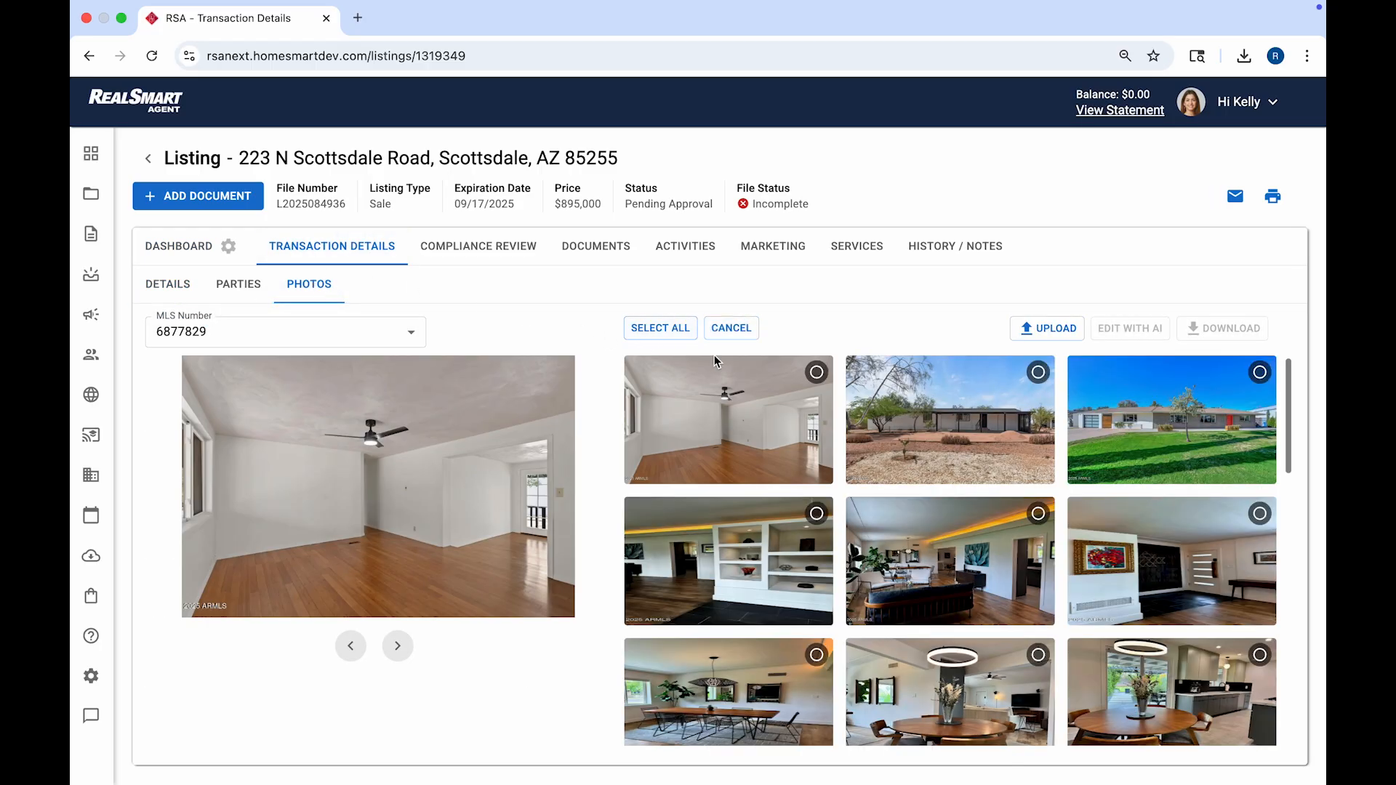
pyautogui.click(816, 374)
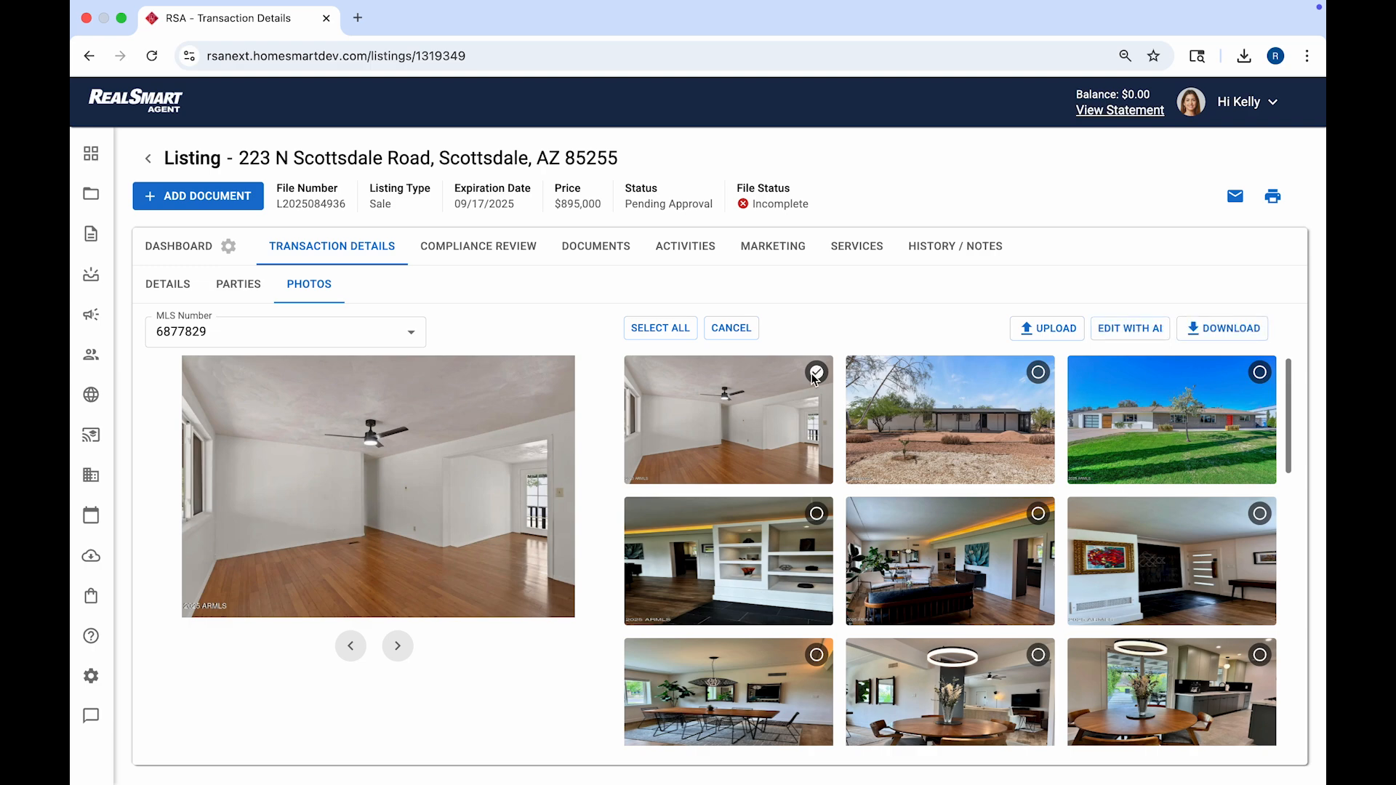
pyautogui.click(1035, 375)
pyautogui.click(1259, 373)
pyautogui.click(815, 518)
pyautogui.click(1101, 341)
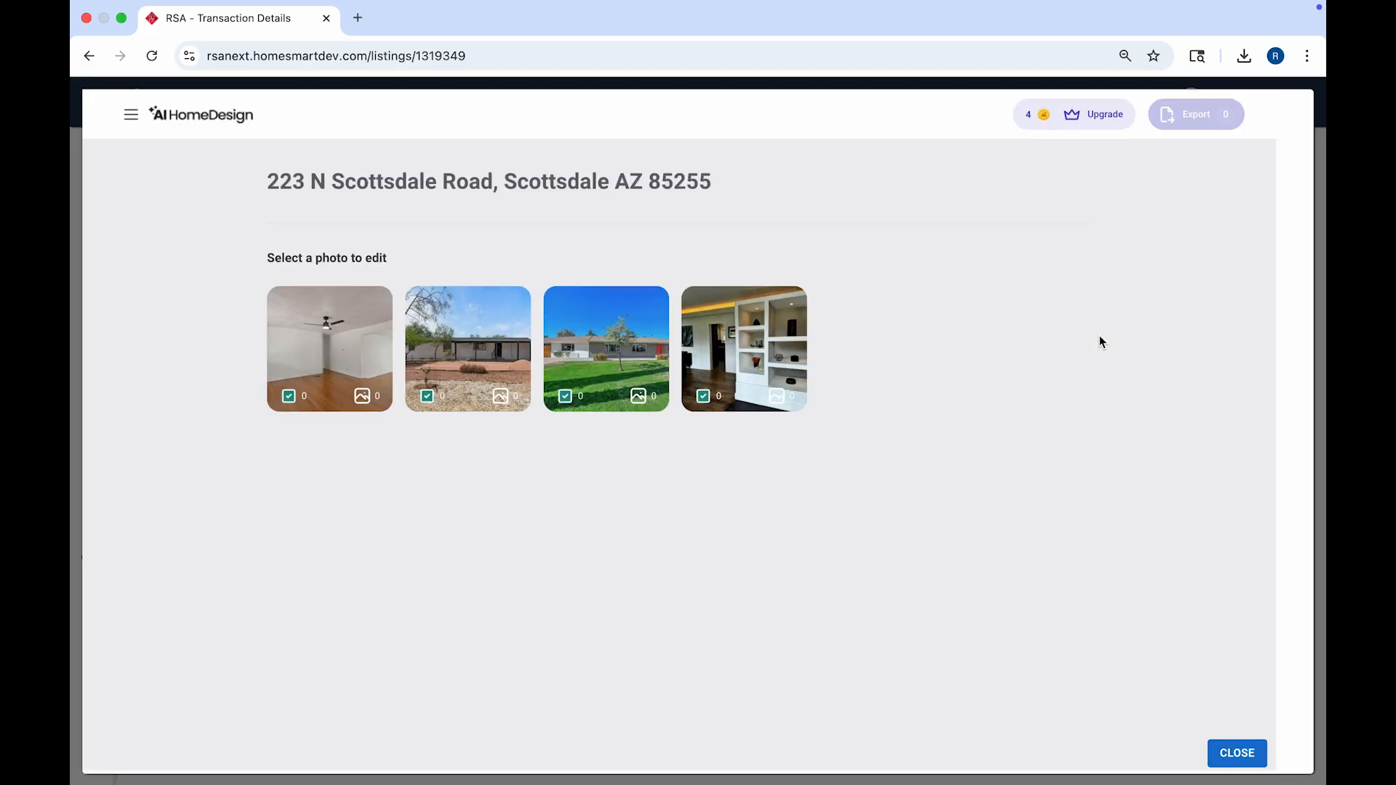
# Step: Generate AI Virtual Staging of the empty room as a Modern Dining Room
pyautogui.click(369, 361)
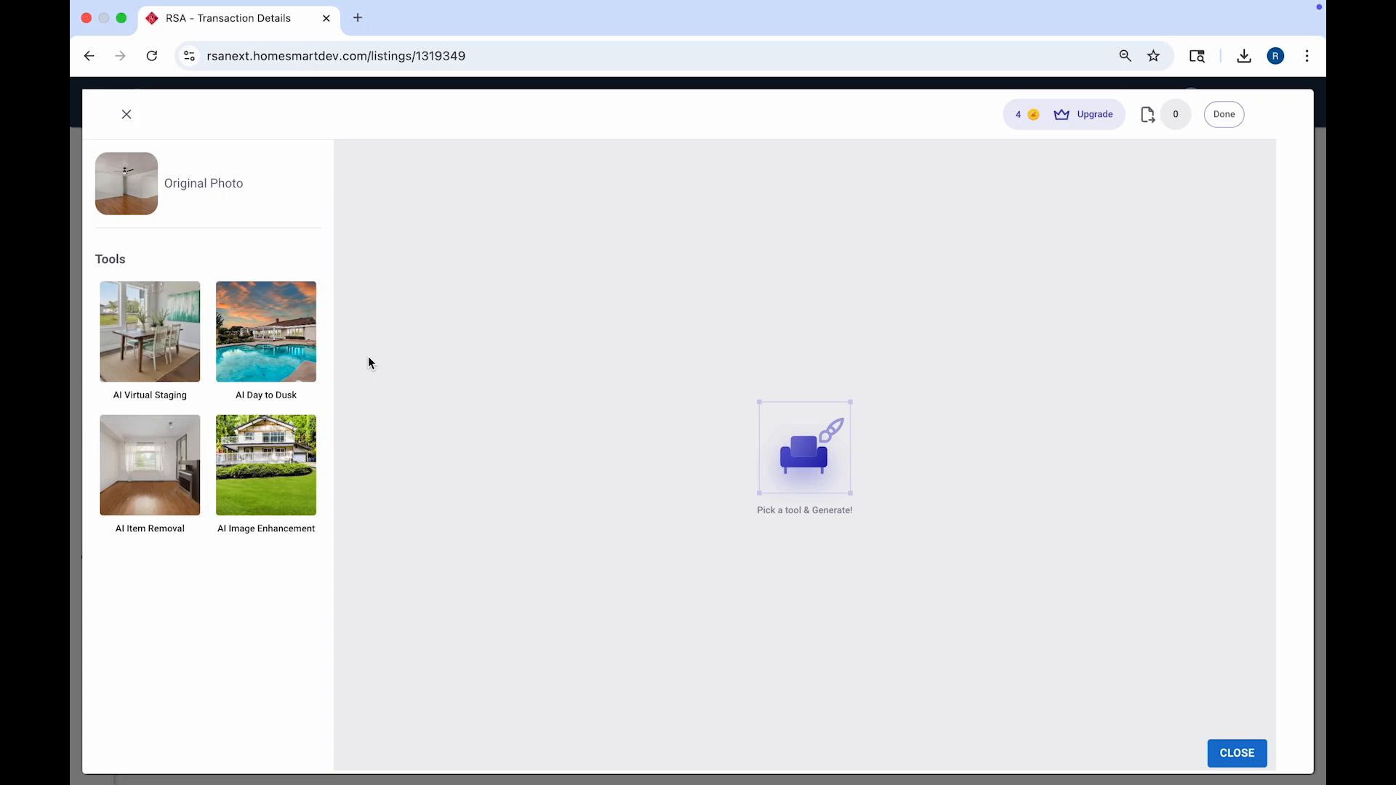
pyautogui.click(163, 337)
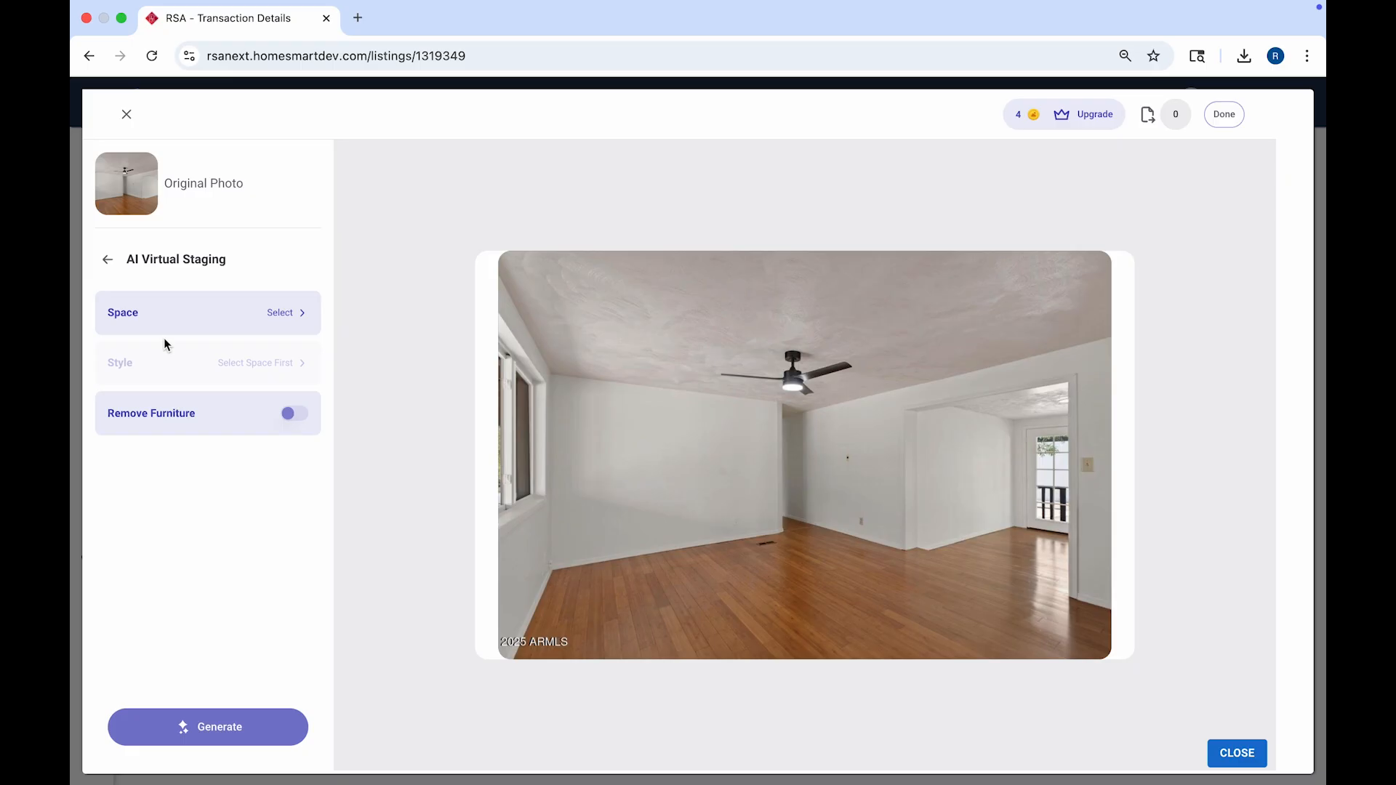
pyautogui.click(303, 315)
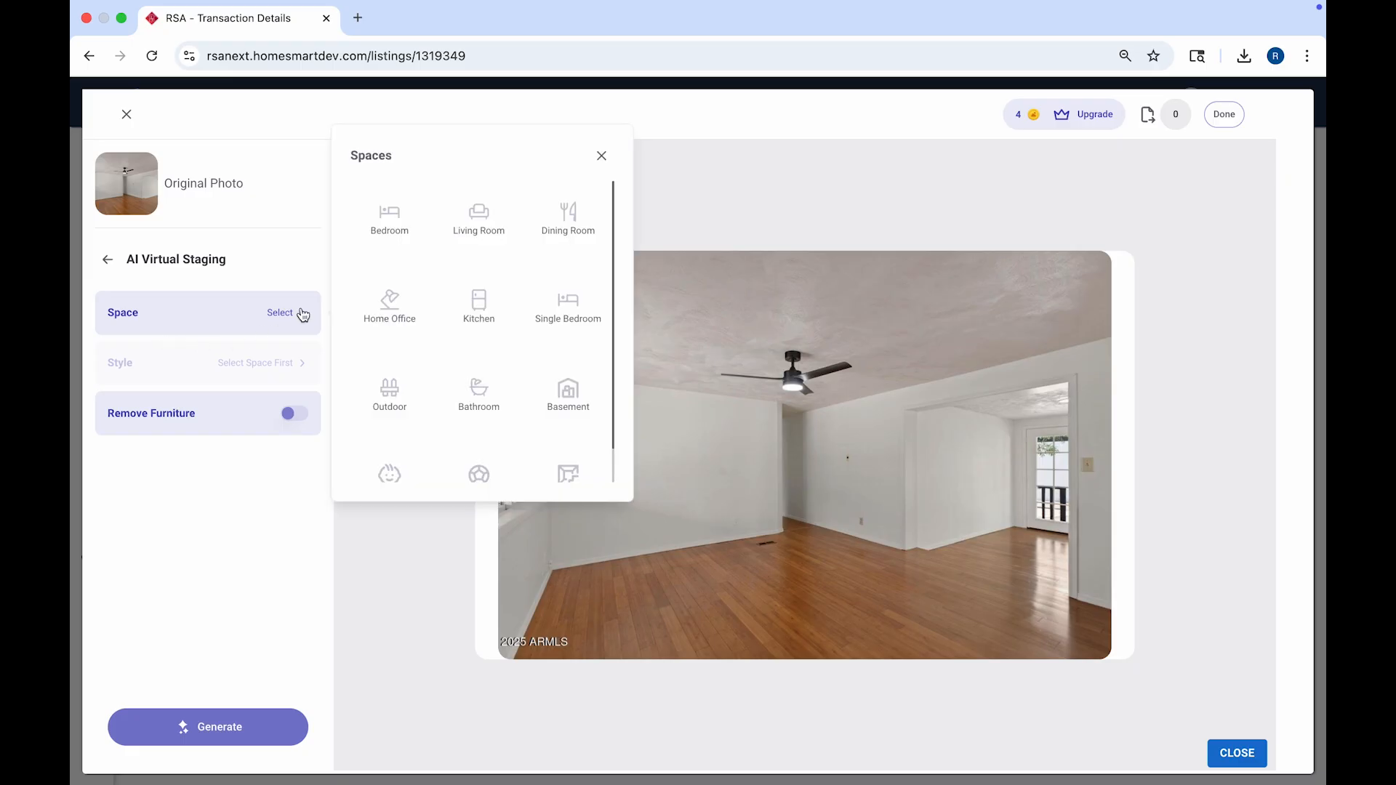
pyautogui.click(574, 206)
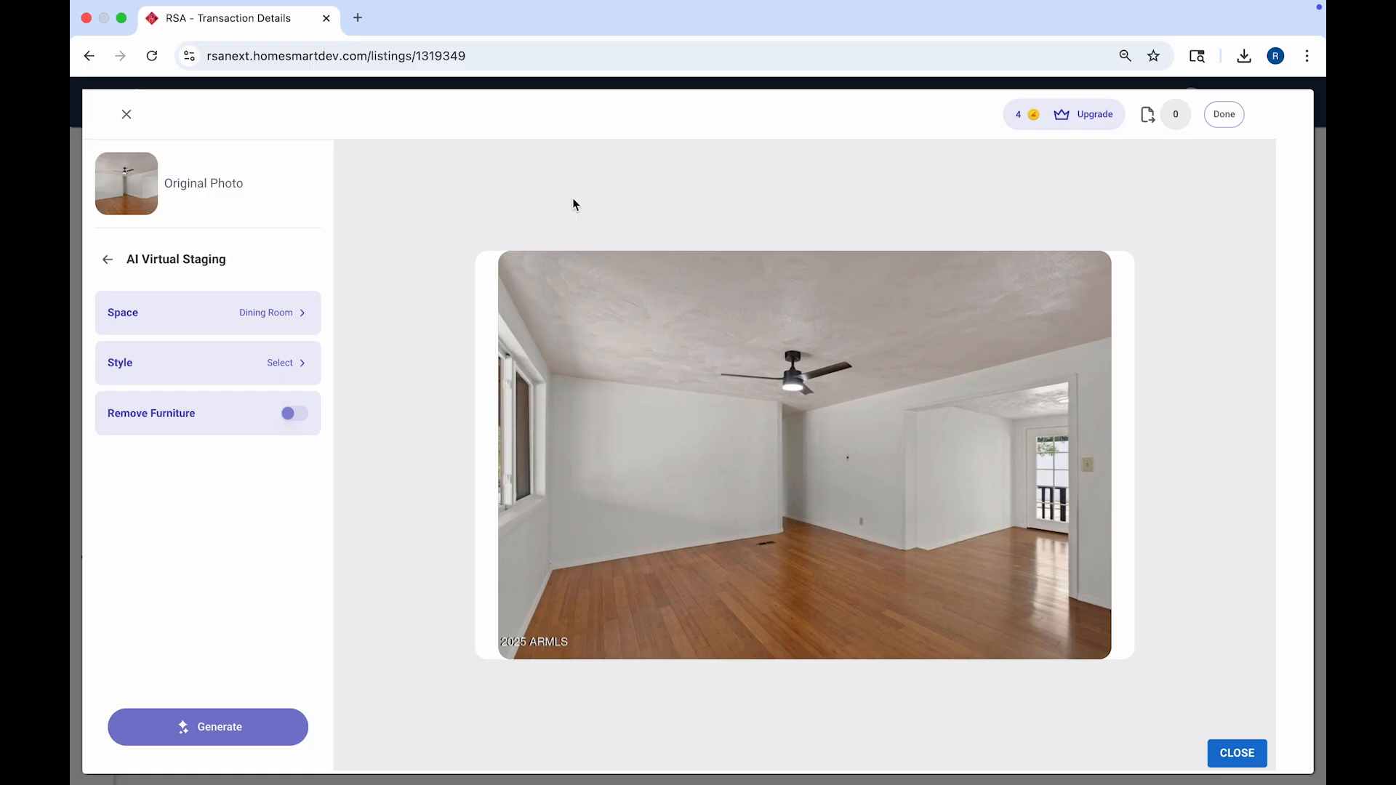
pyautogui.click(291, 363)
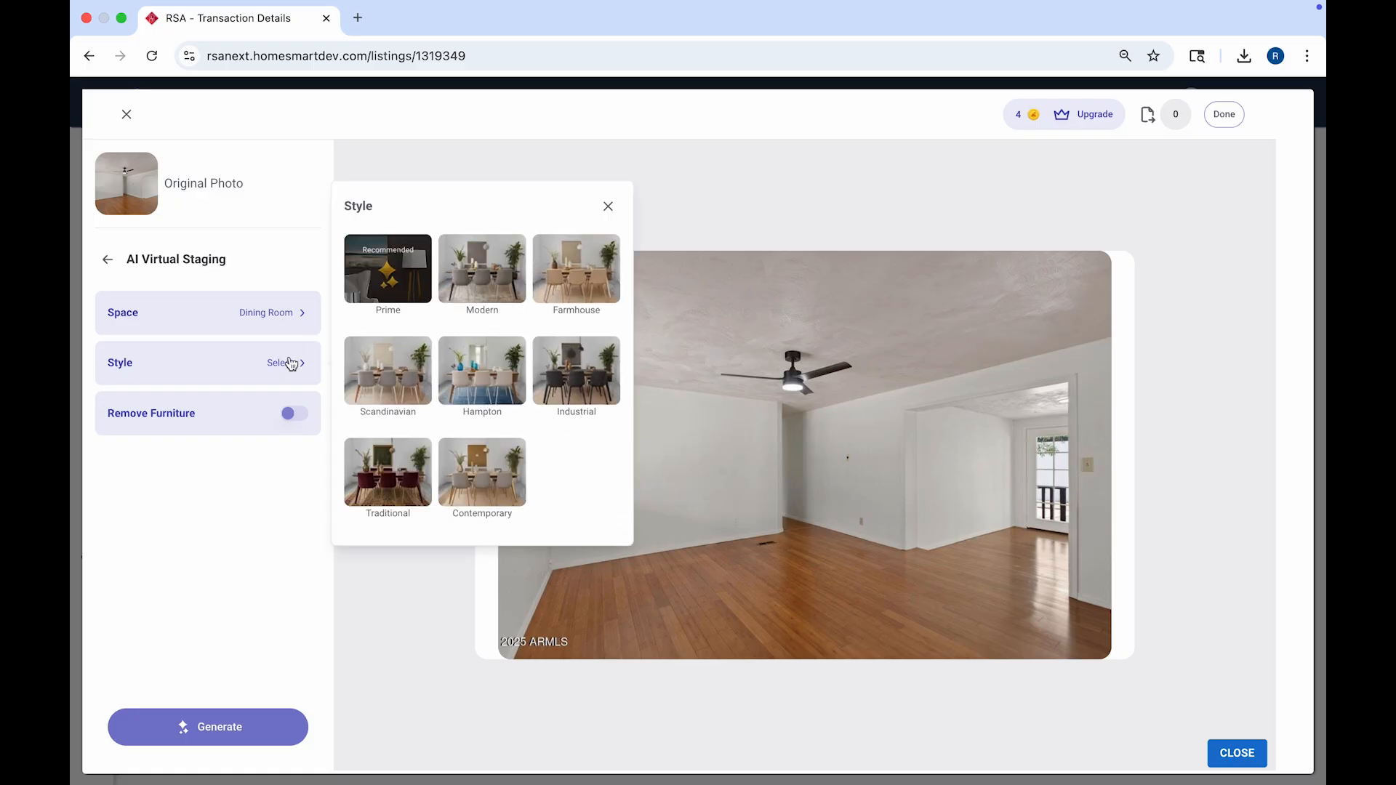
pyautogui.click(468, 290)
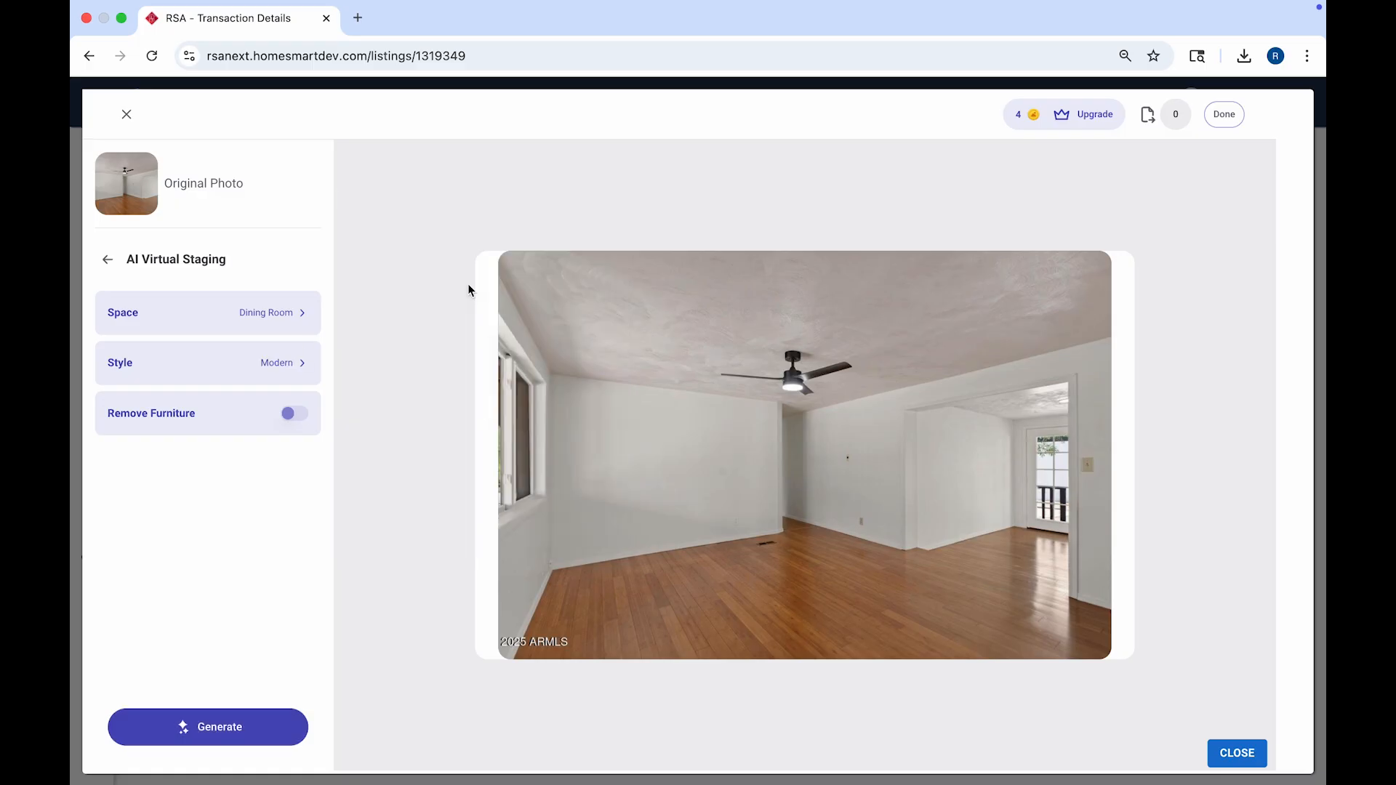
pyautogui.click(220, 721)
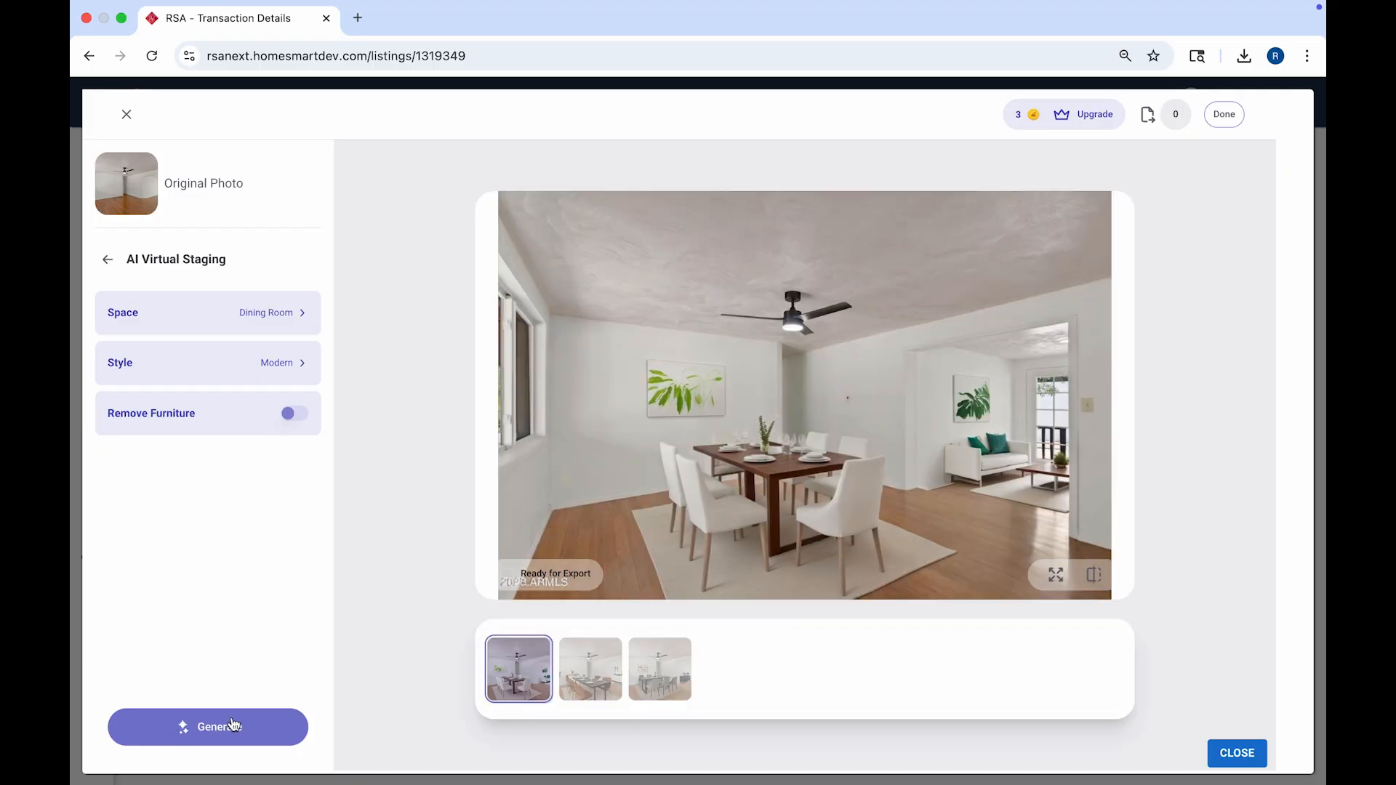
# Step: Mark the grey-chair staging ready for export and finish editing
pyautogui.click(588, 670)
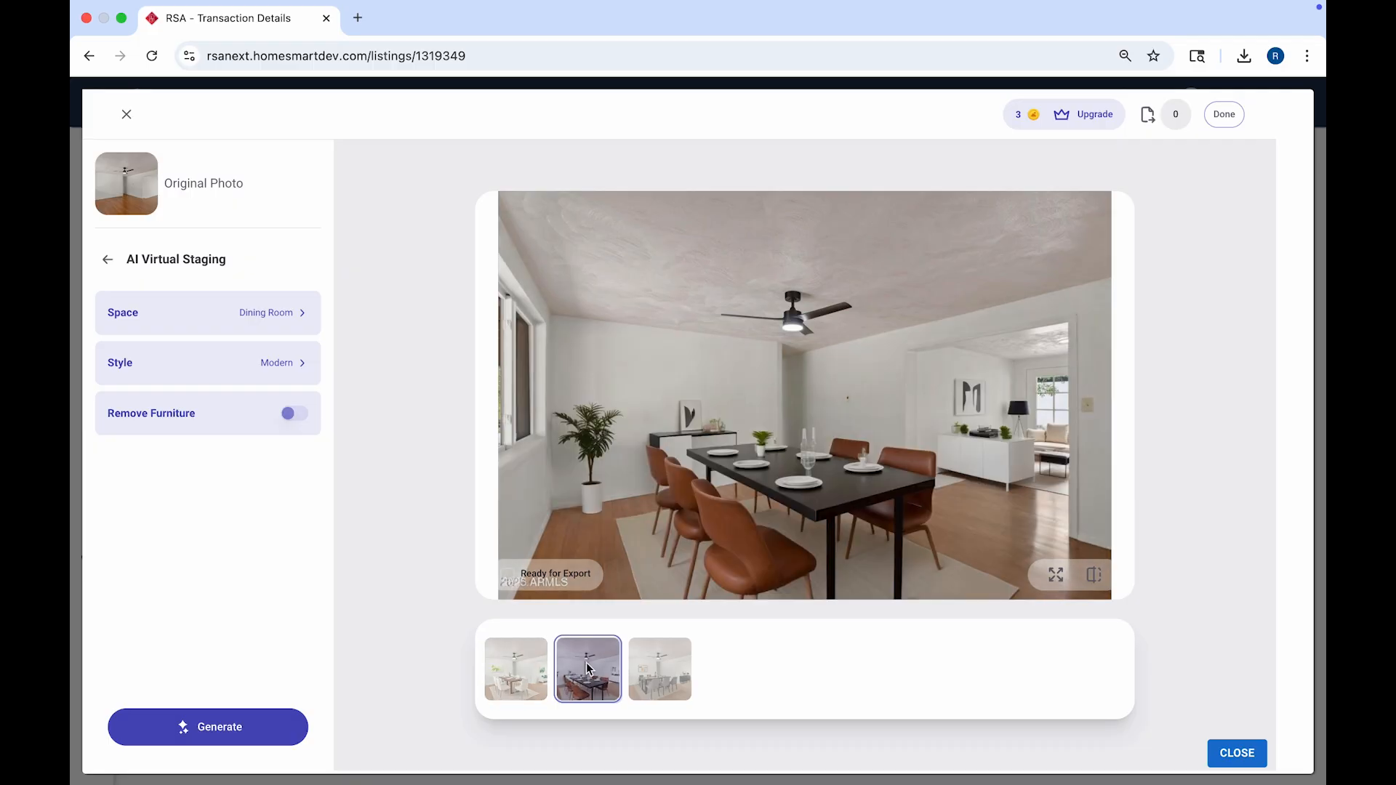
pyautogui.click(635, 670)
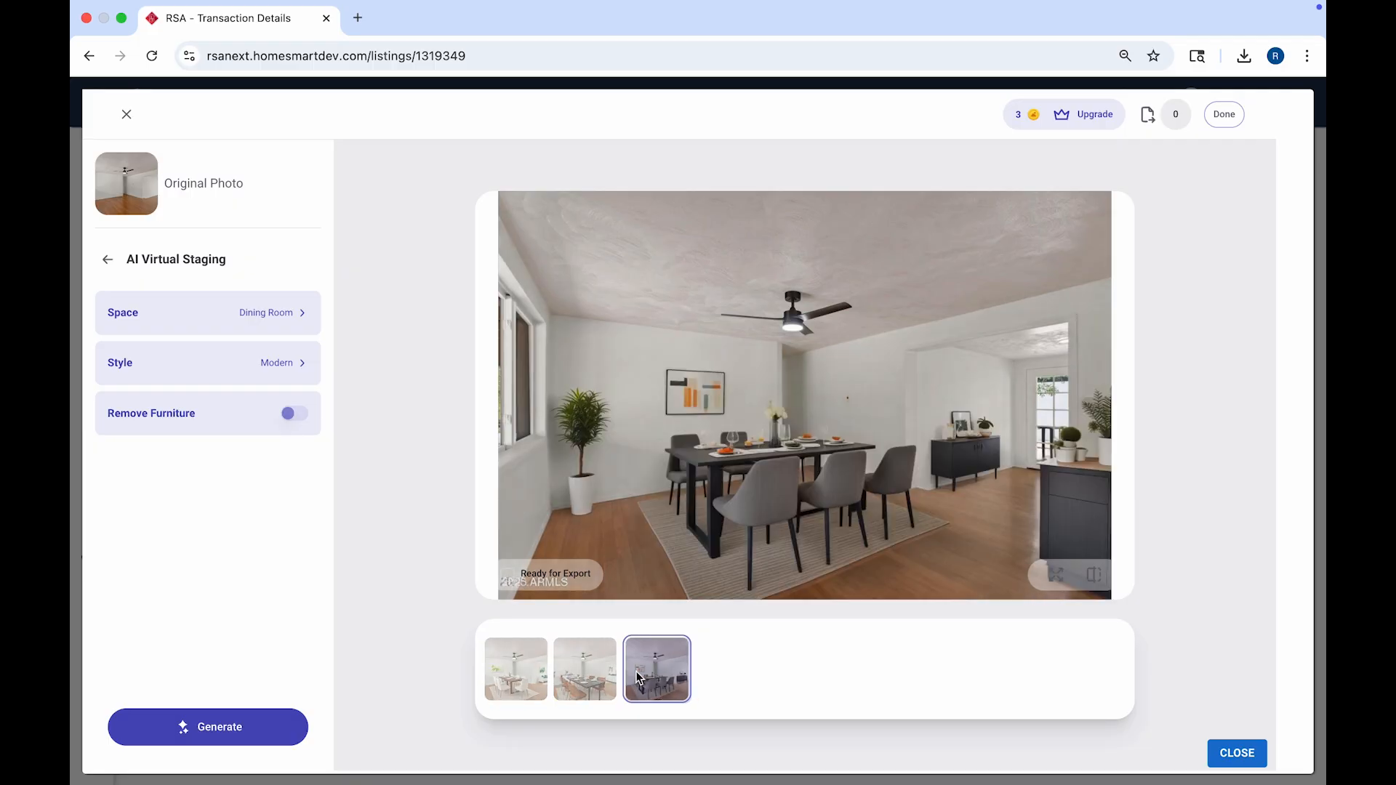
pyautogui.click(507, 575)
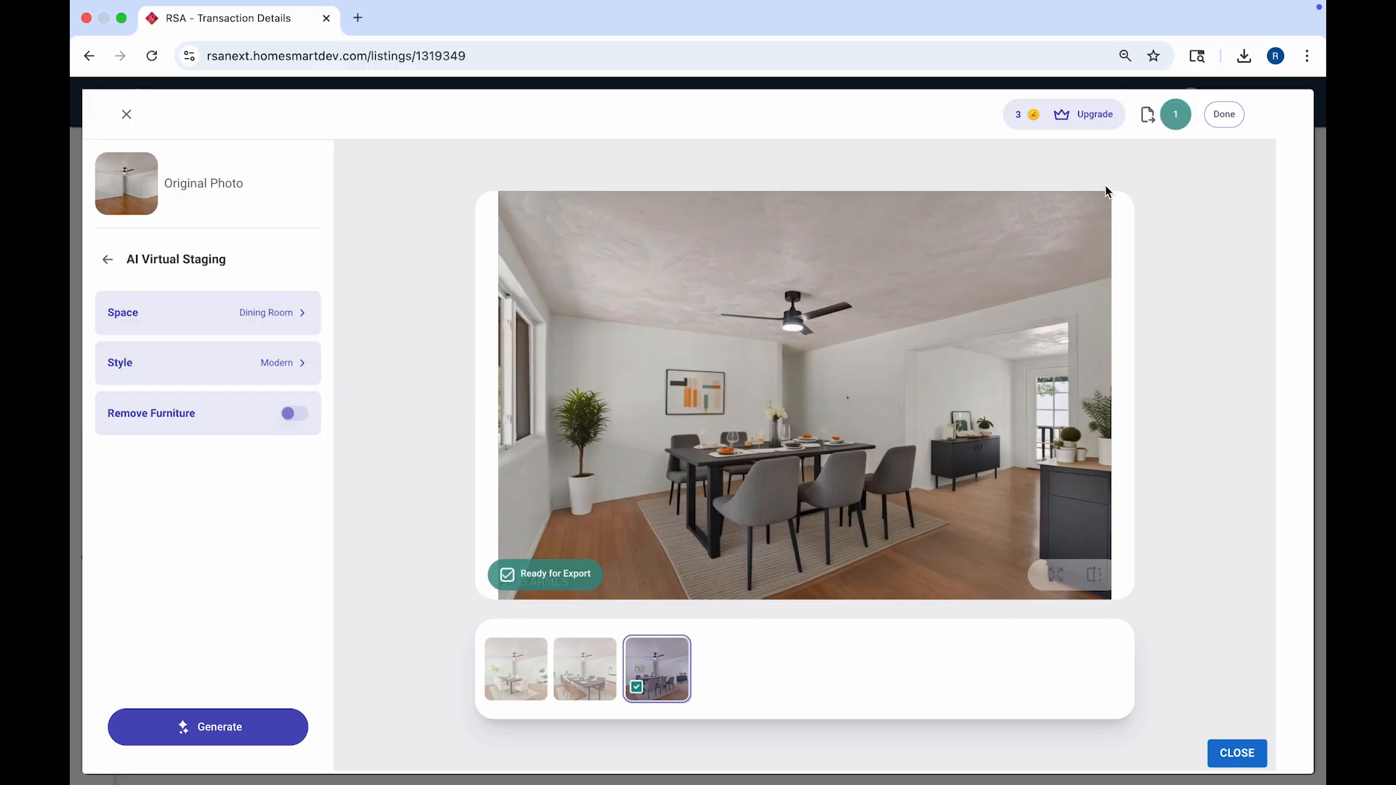
pyautogui.click(1224, 116)
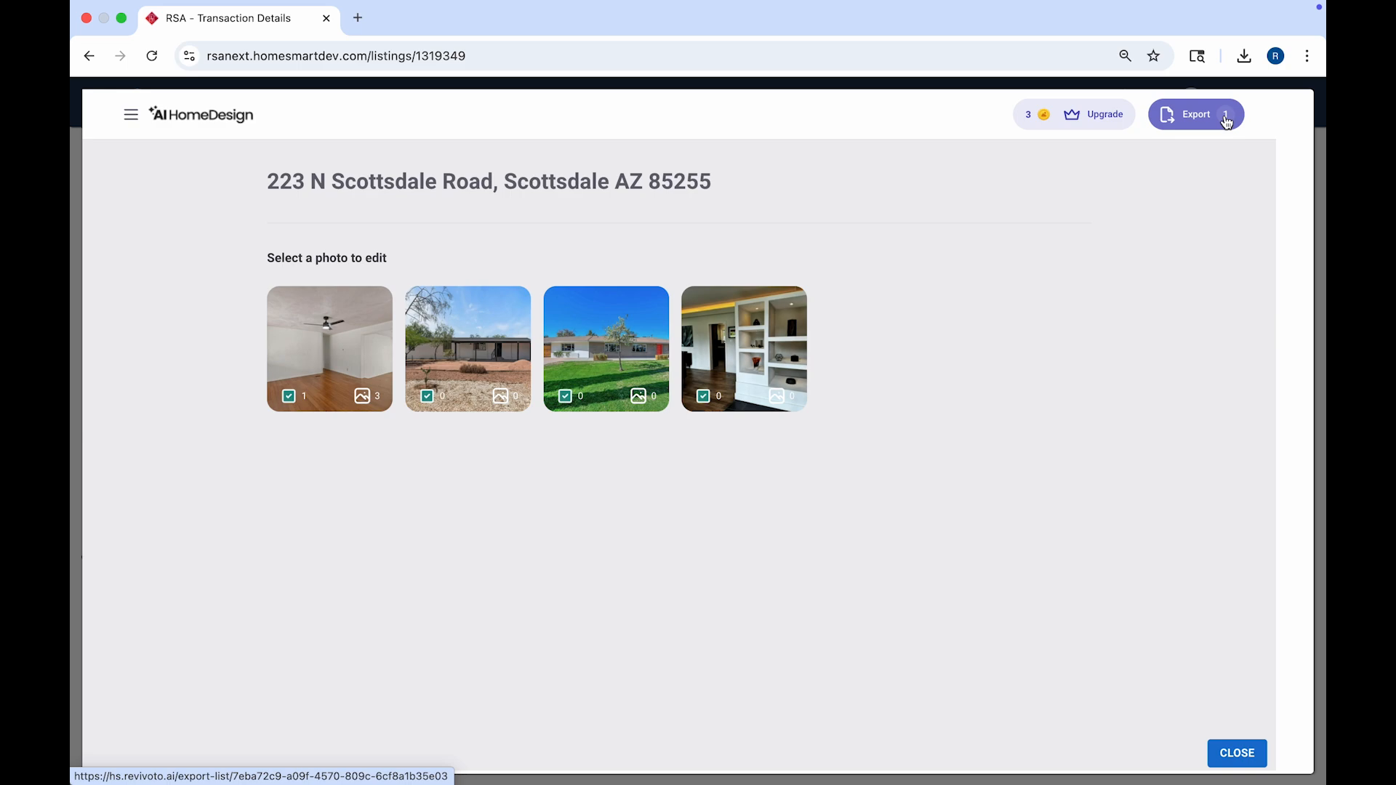
# Step: Generate a day-to-dusk version of the green-lawn exterior with a Twilight with cloud sky
pyautogui.click(656, 342)
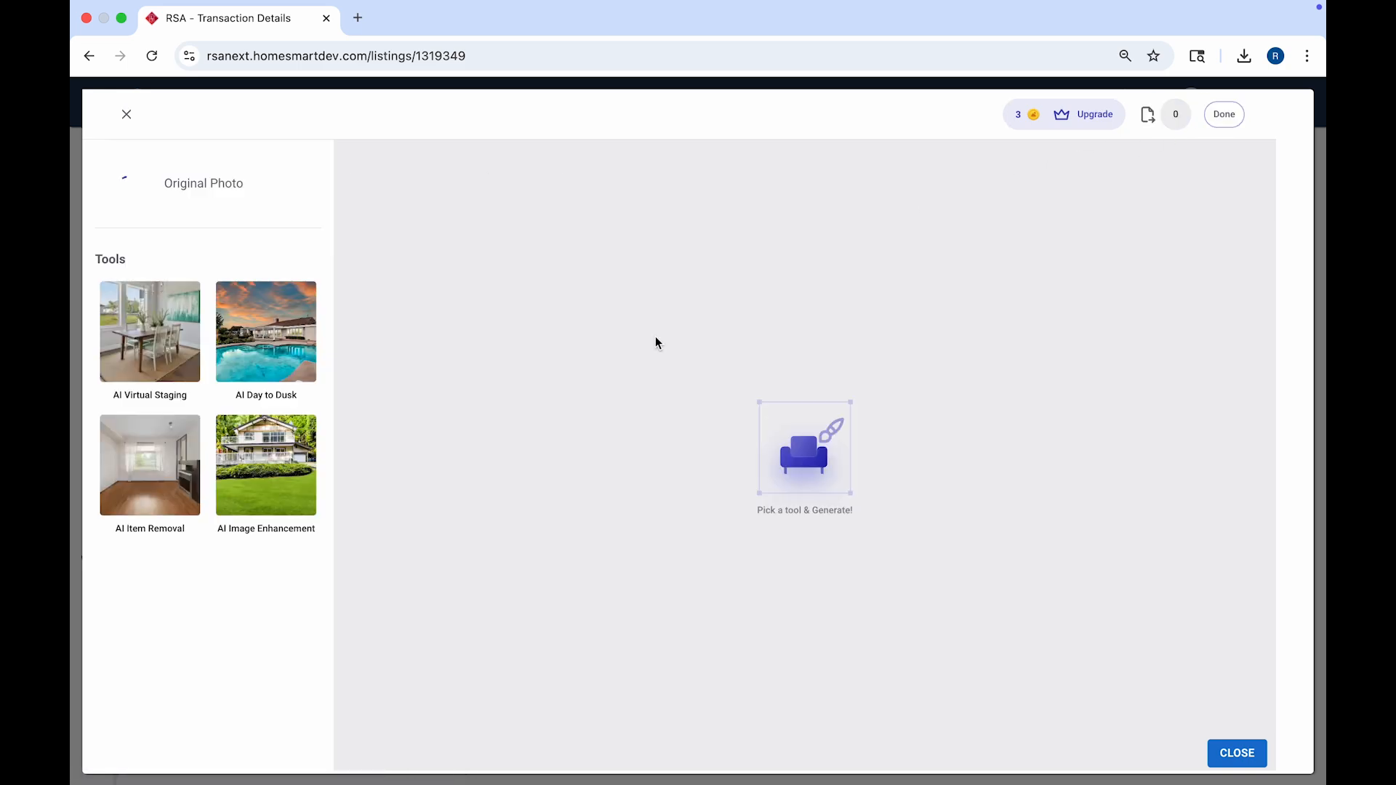
pyautogui.click(284, 346)
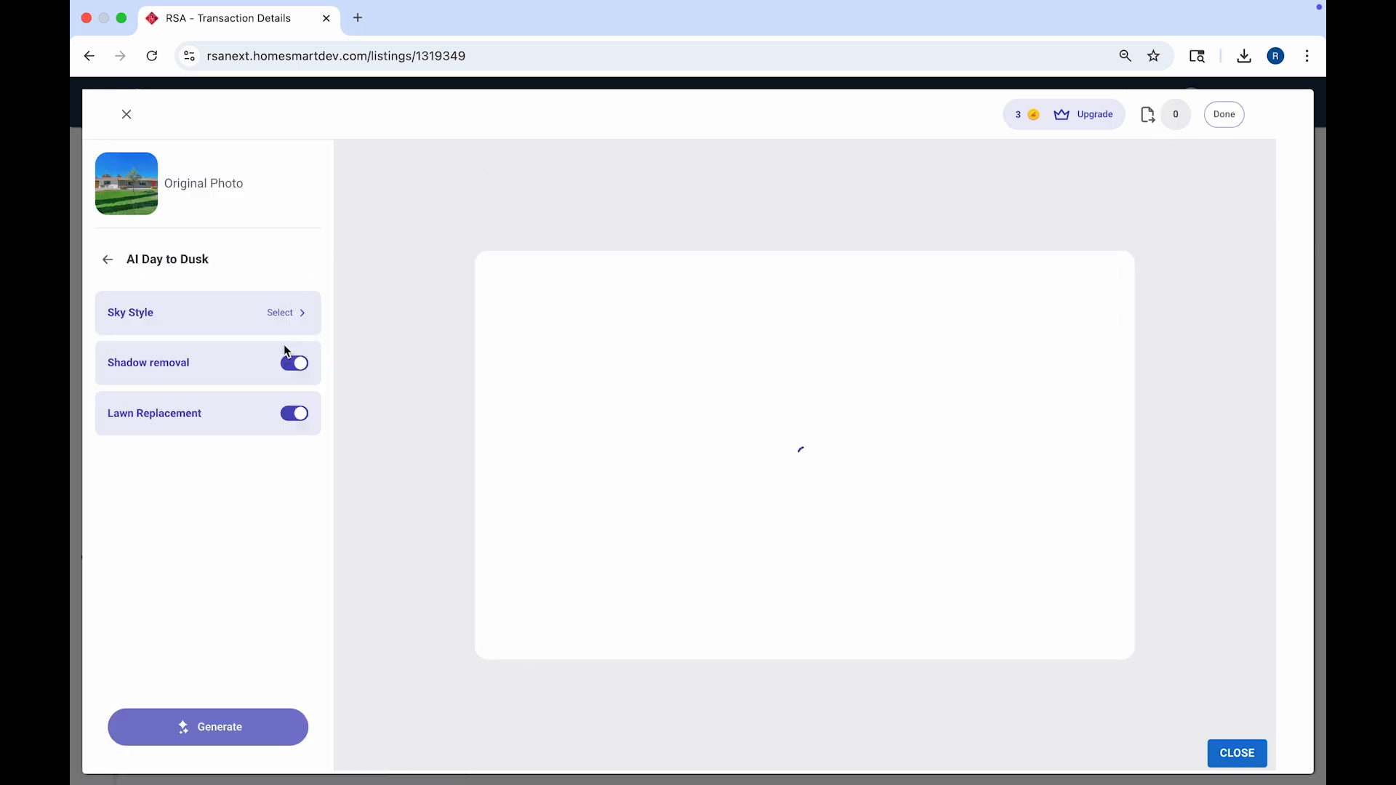
pyautogui.click(288, 321)
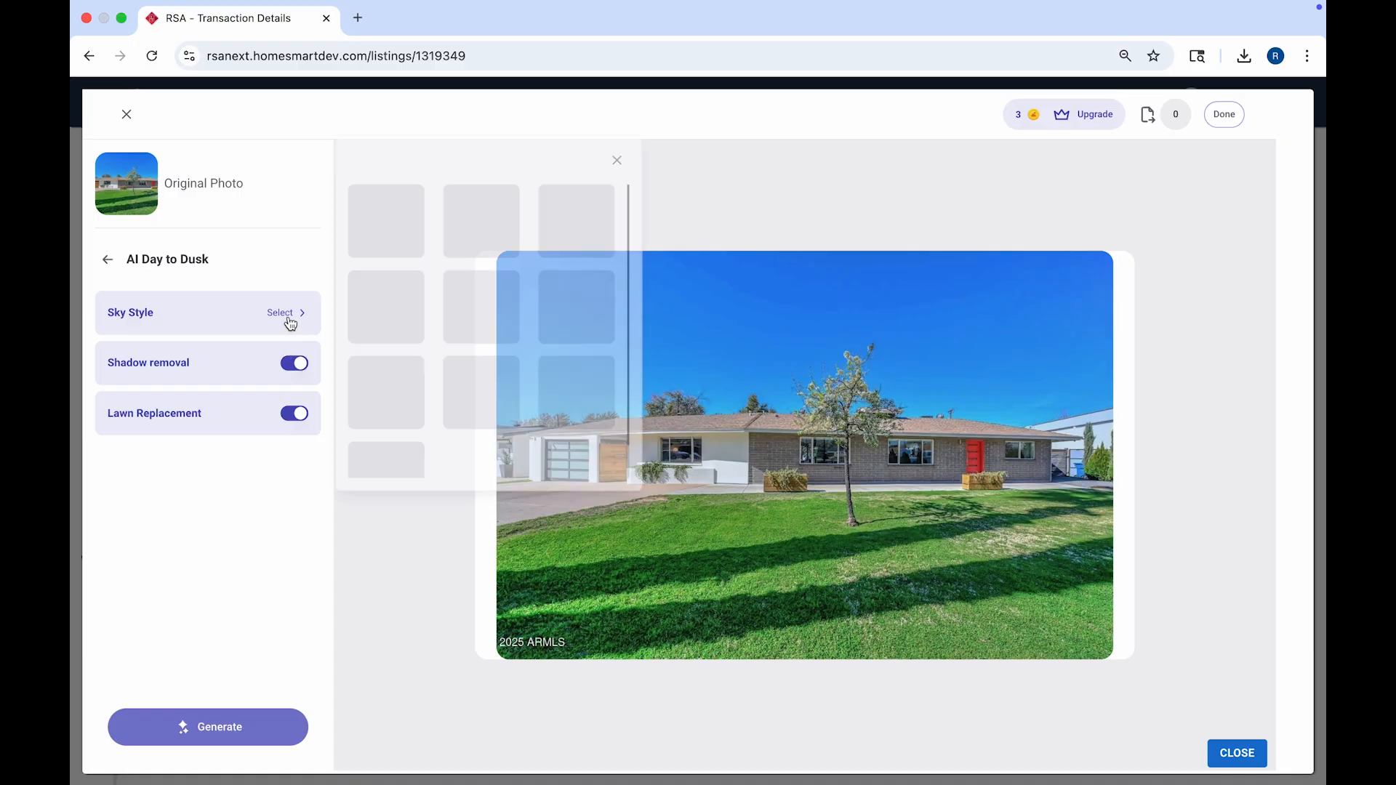
pyautogui.click(569, 207)
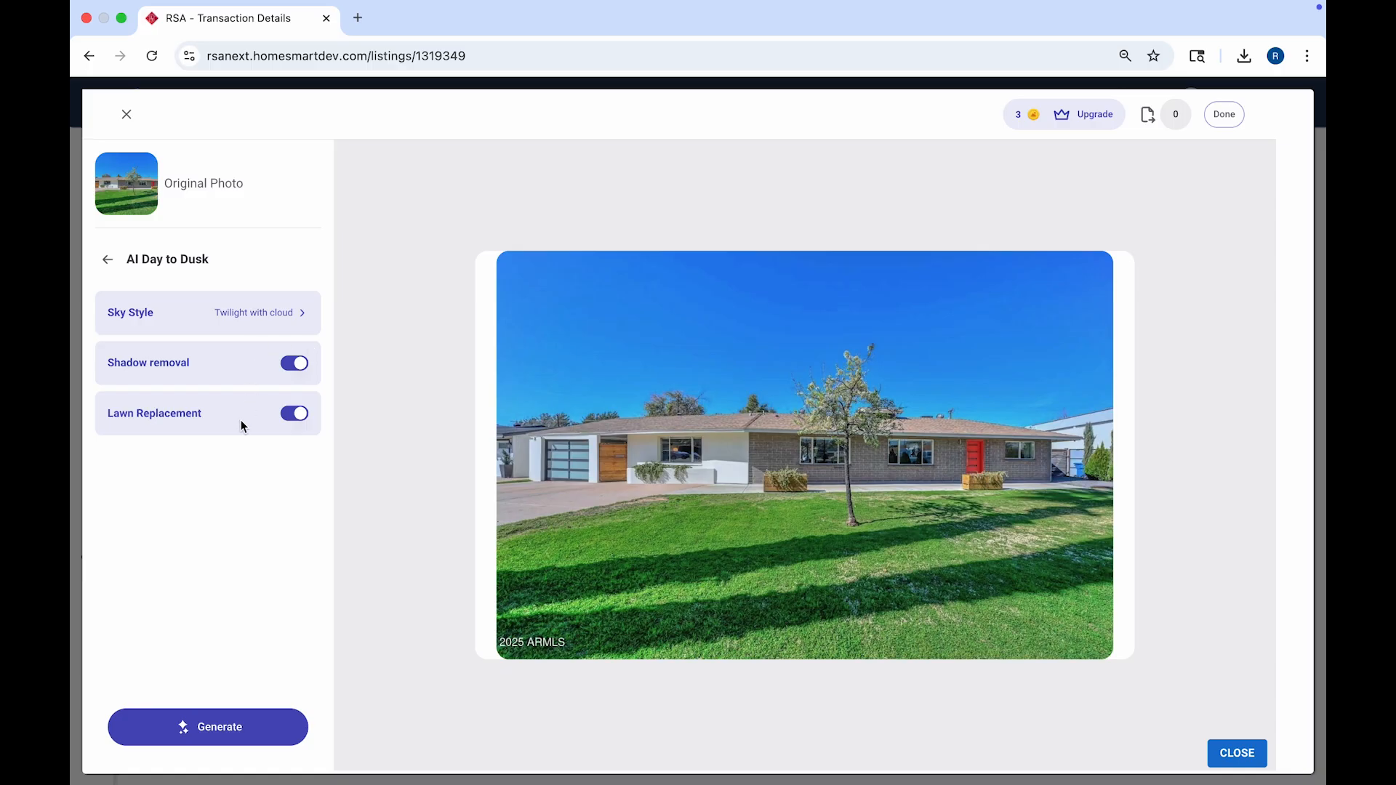
pyautogui.click(195, 725)
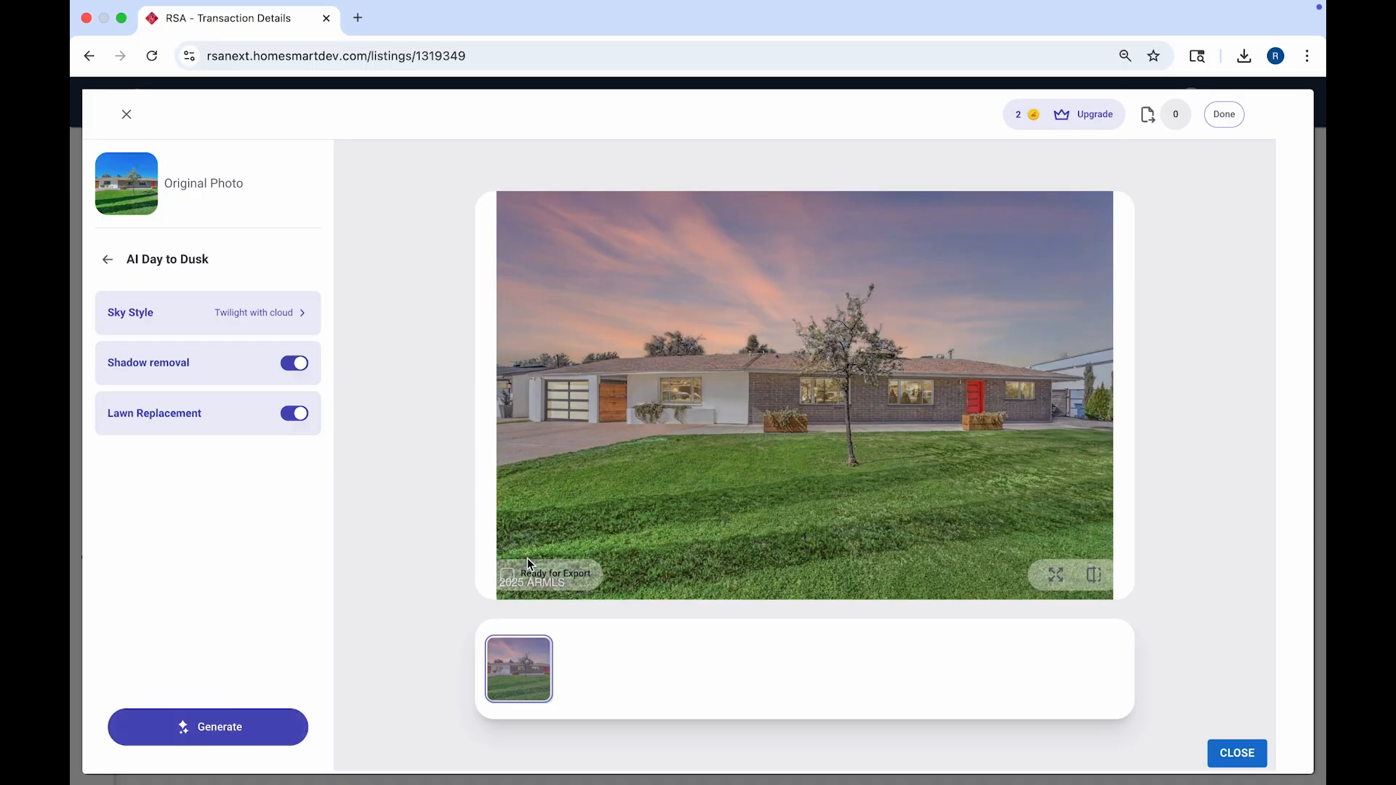
# Step: Mark the dusk exterior ready for export, then open the shelving room photo
pyautogui.click(508, 574)
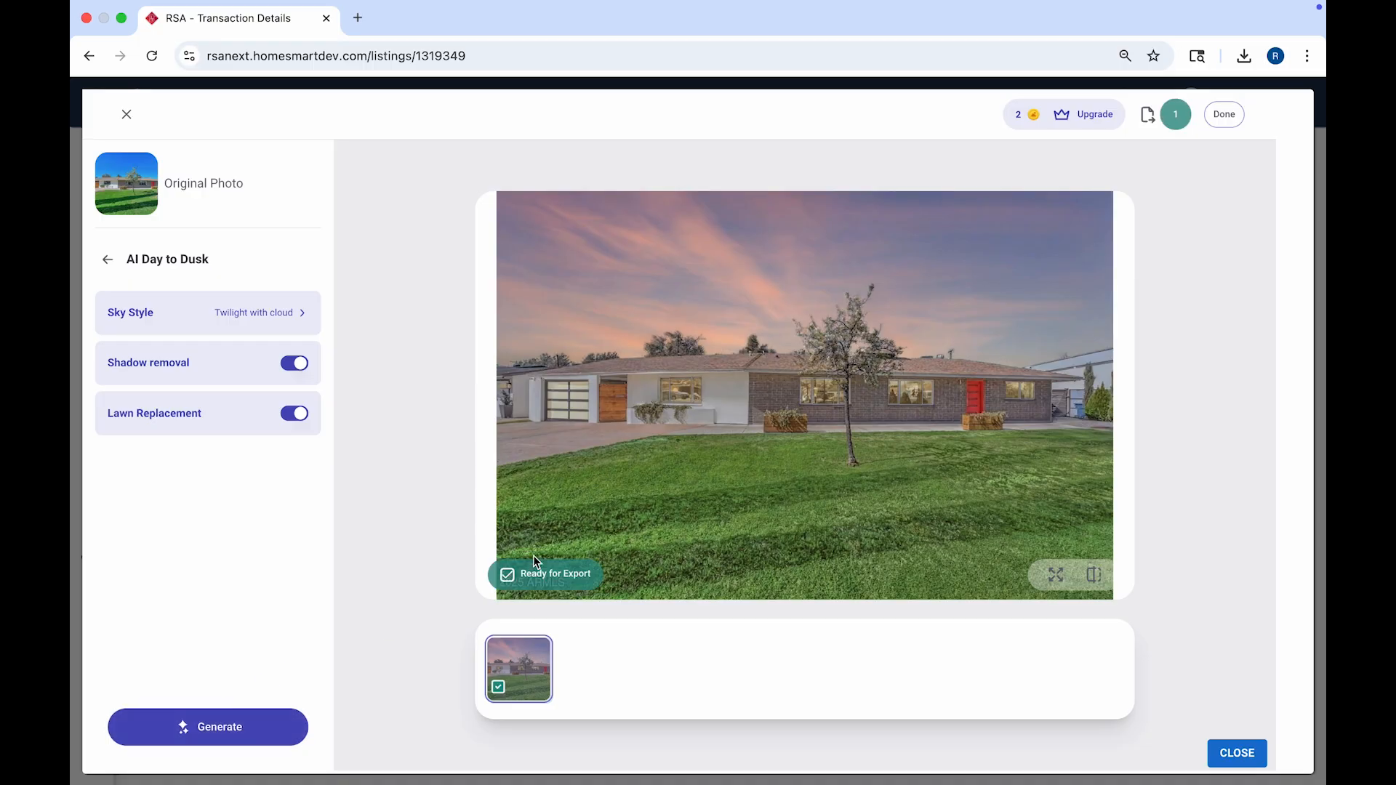
pyautogui.click(1223, 116)
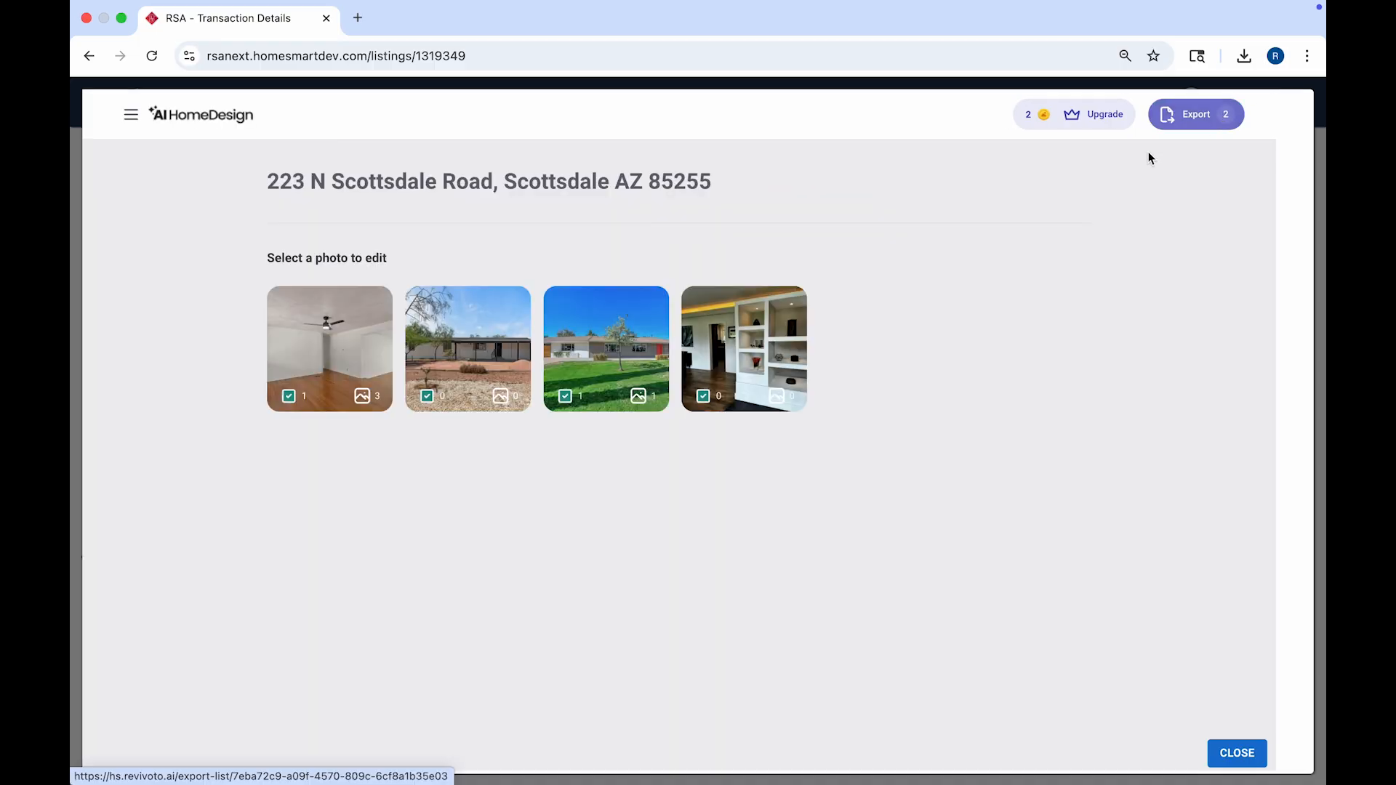
pyautogui.click(764, 360)
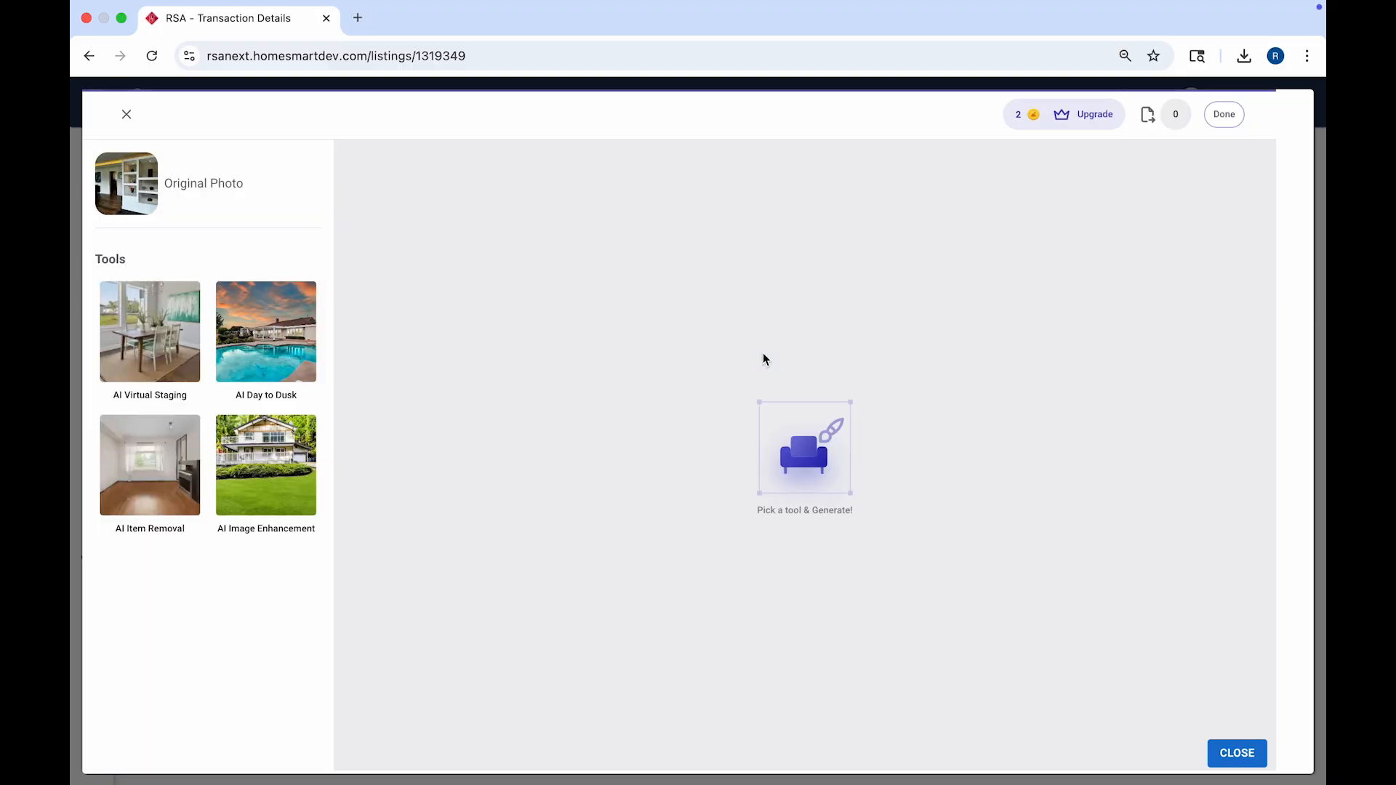
# Step: Generate a Whole Room AI Item Removal of the shelving room photo
pyautogui.click(148, 466)
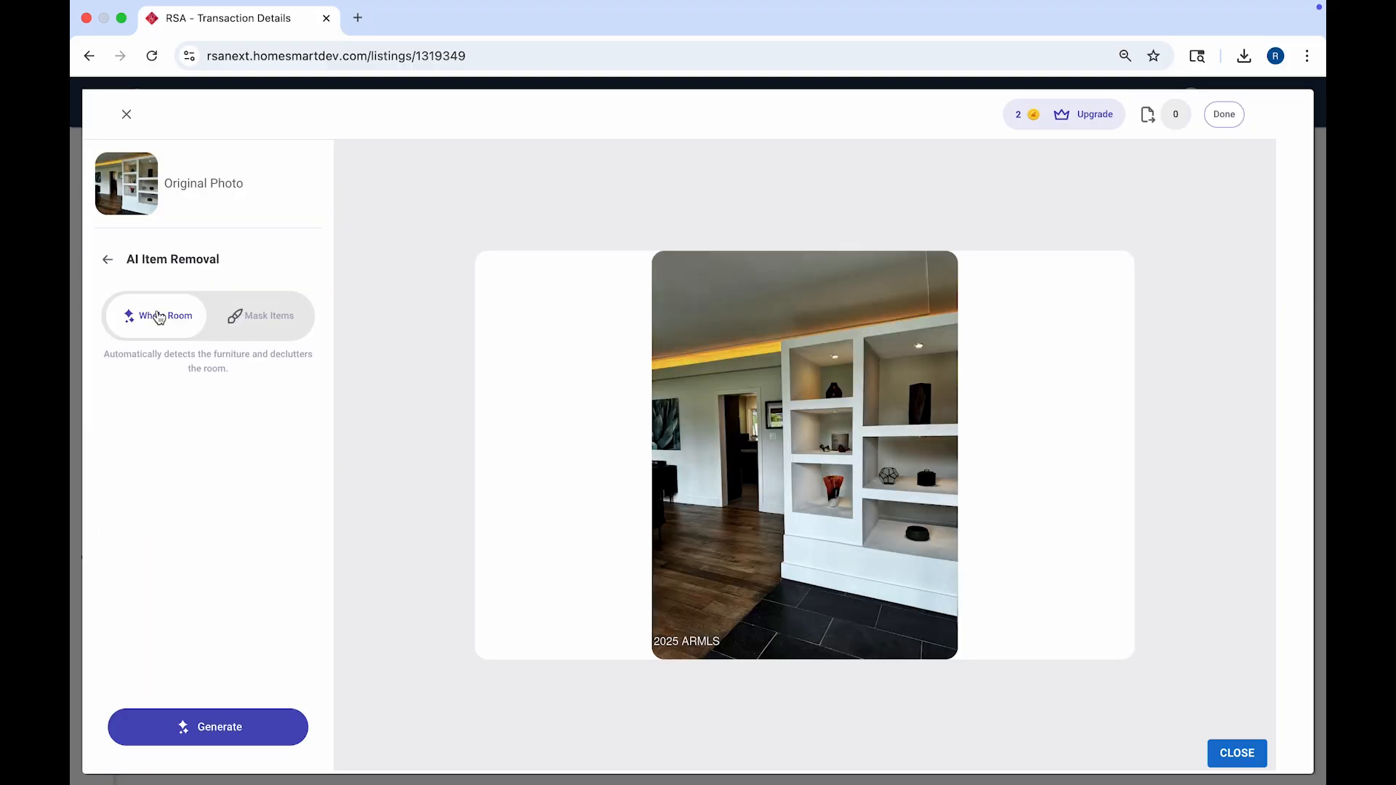
pyautogui.click(250, 328)
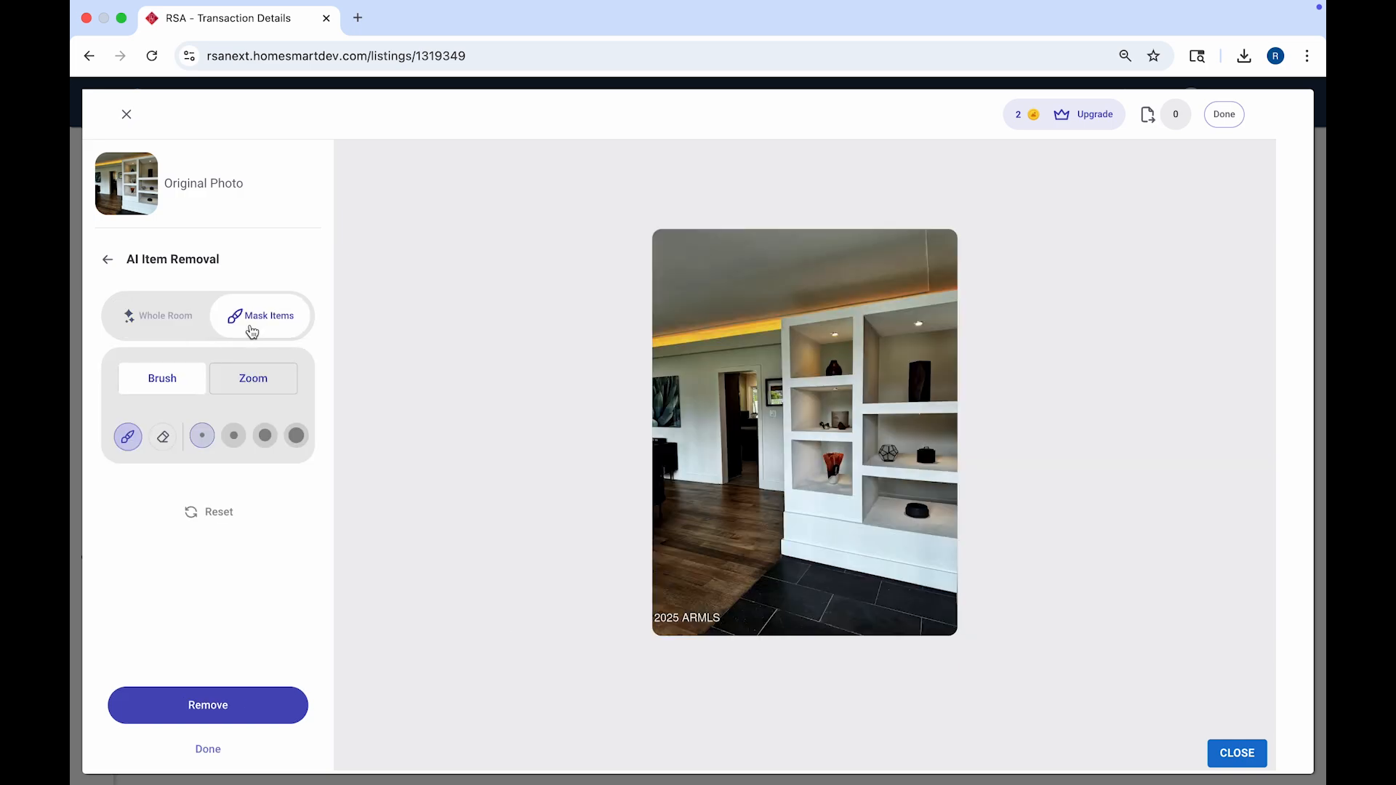
pyautogui.click(187, 314)
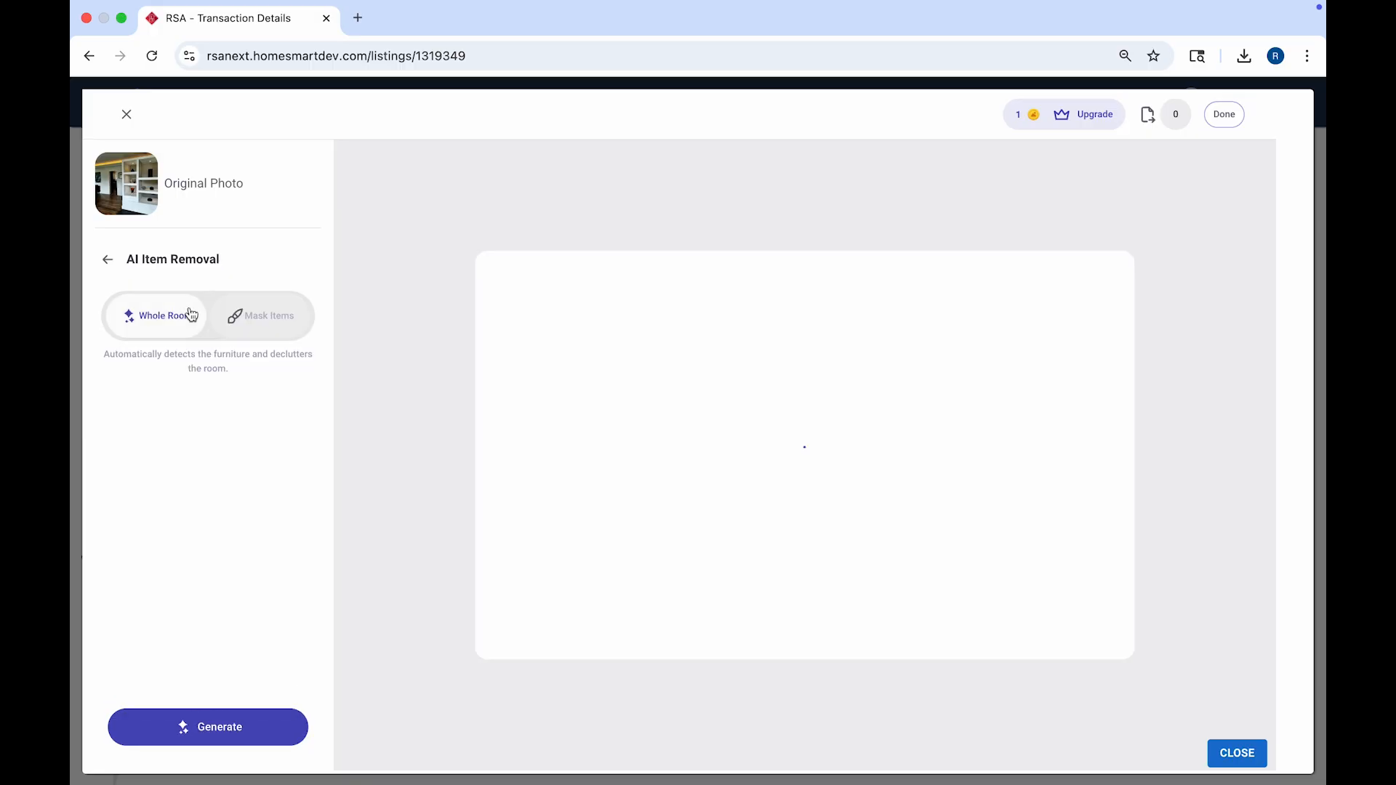
pyautogui.click(230, 730)
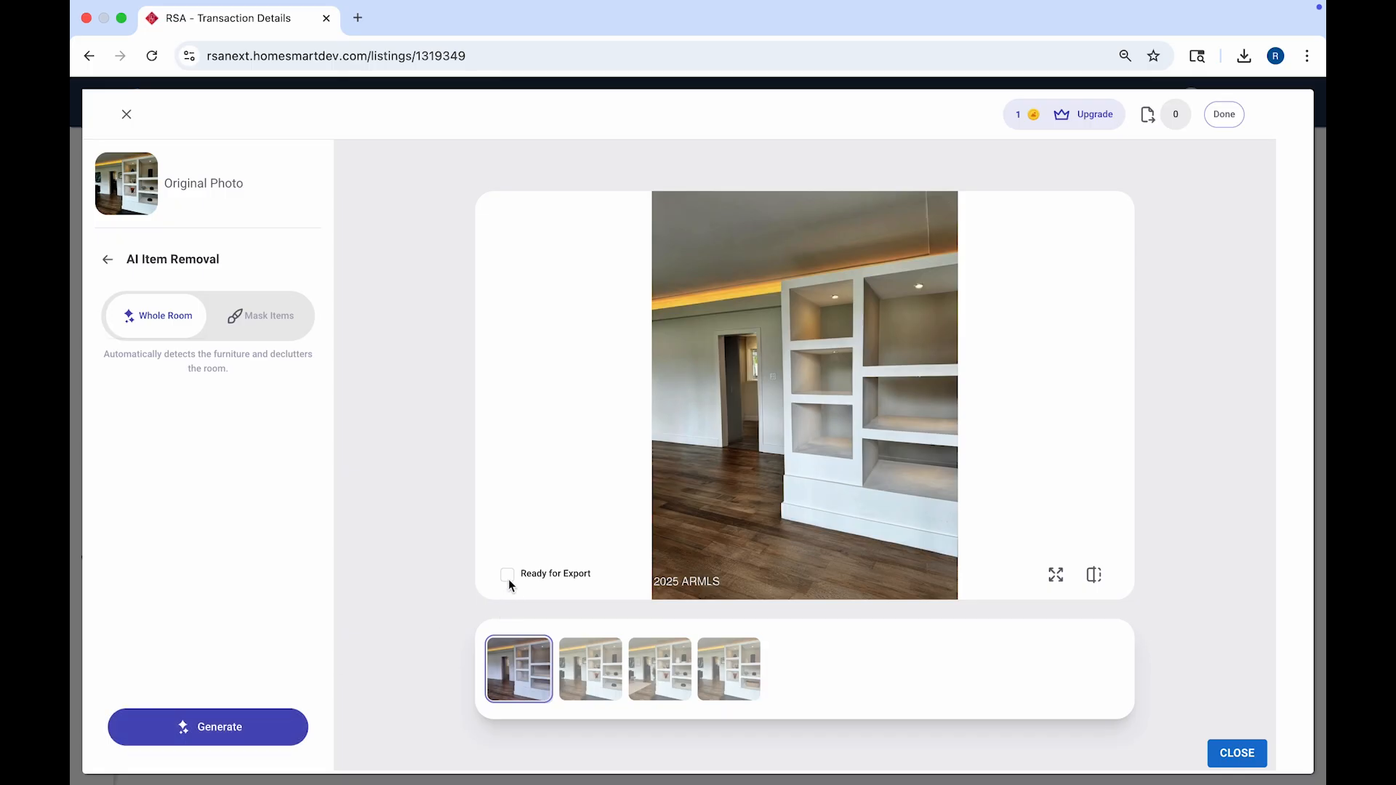
# Step: Mark the decluttered room ready for export, then open the desert exterior photo
pyautogui.click(508, 578)
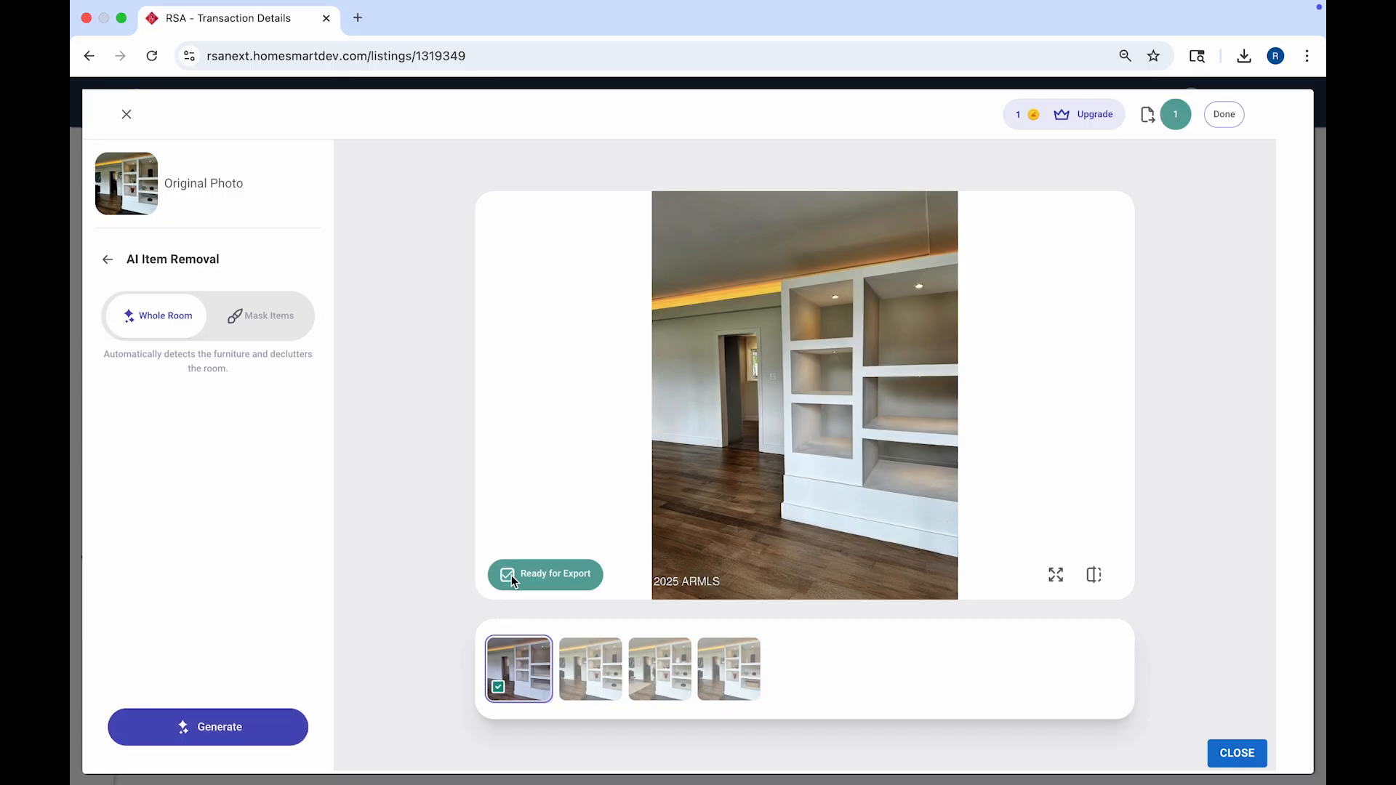
pyautogui.click(1223, 116)
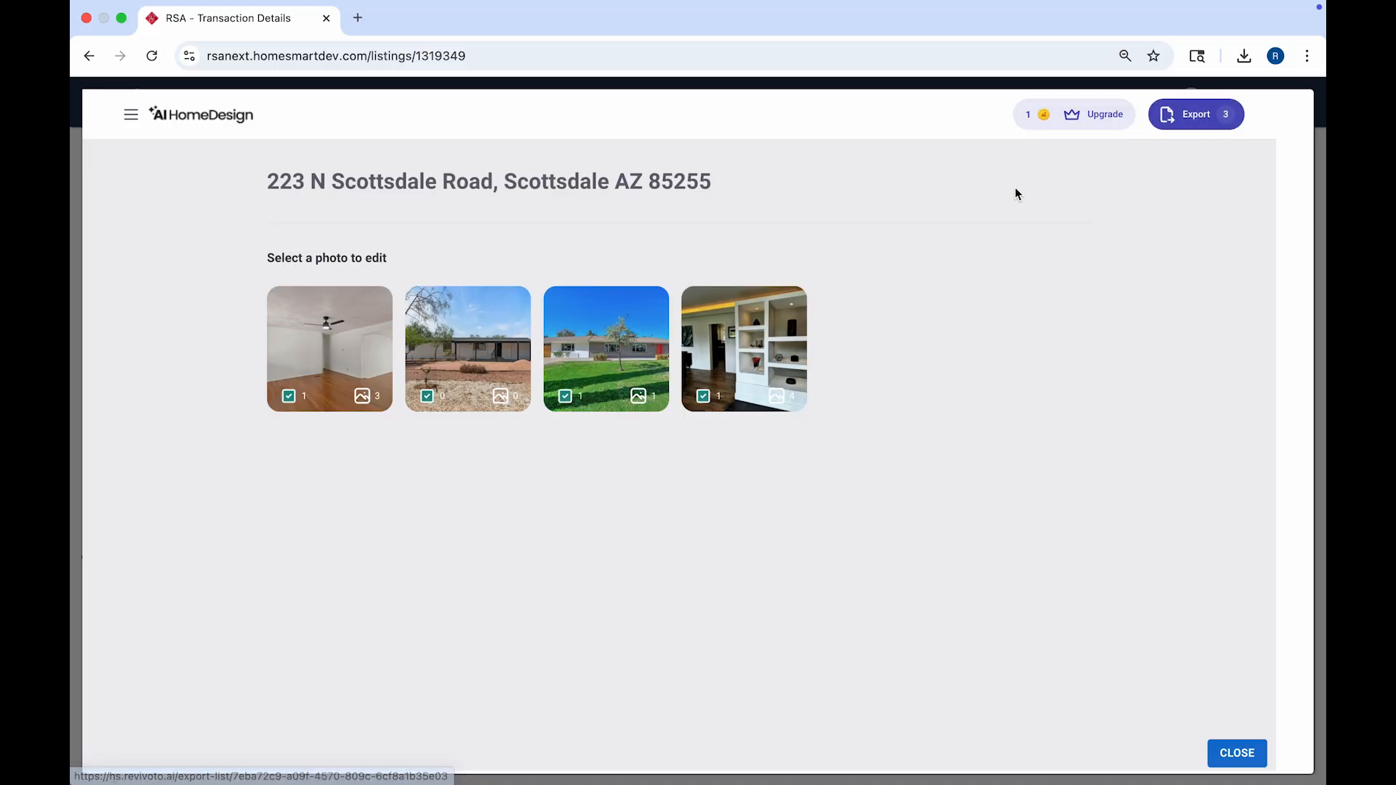
pyautogui.click(480, 377)
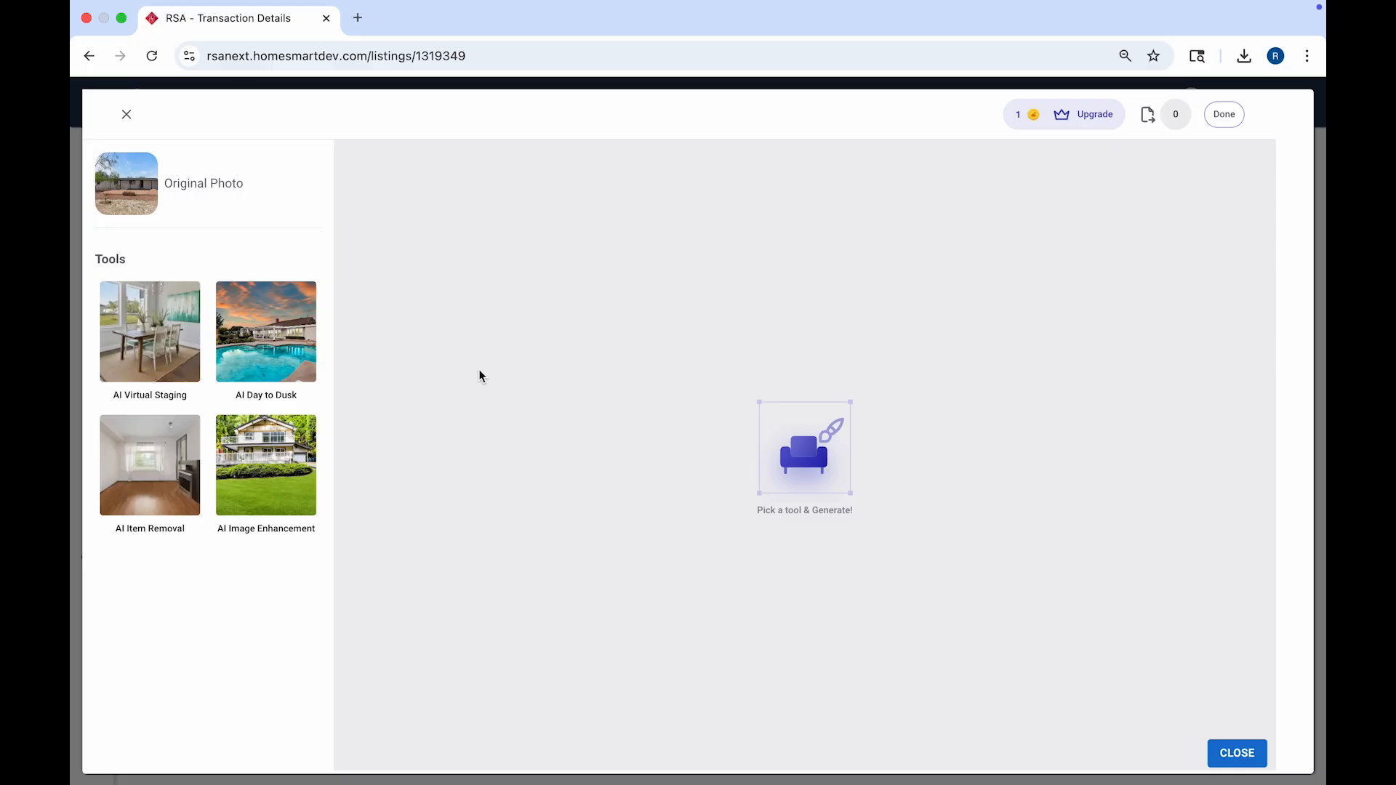
# Step: Apply Outdoor AI Image Enhancement to the desert exterior, mark it for export, and review the export list
pyautogui.click(311, 458)
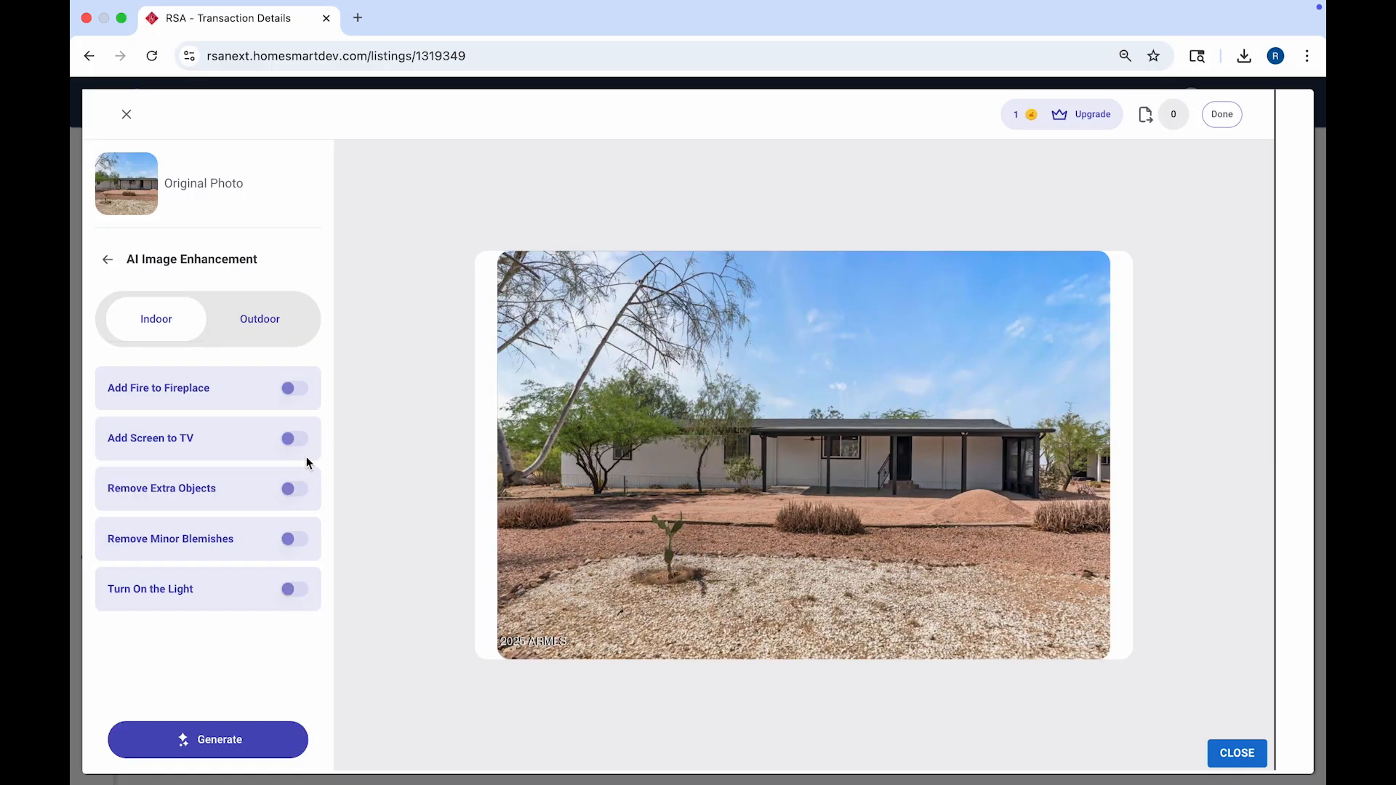
pyautogui.click(249, 309)
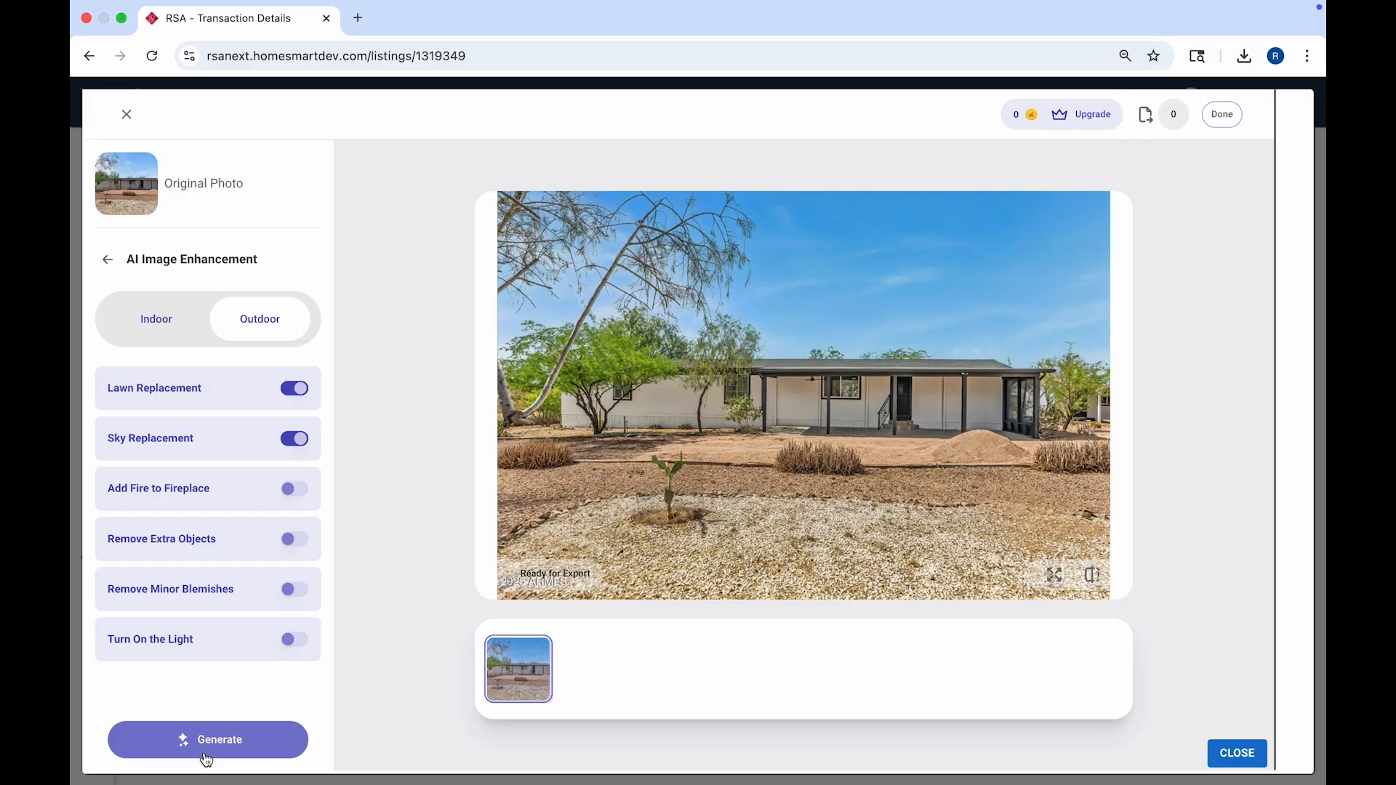
pyautogui.click(526, 581)
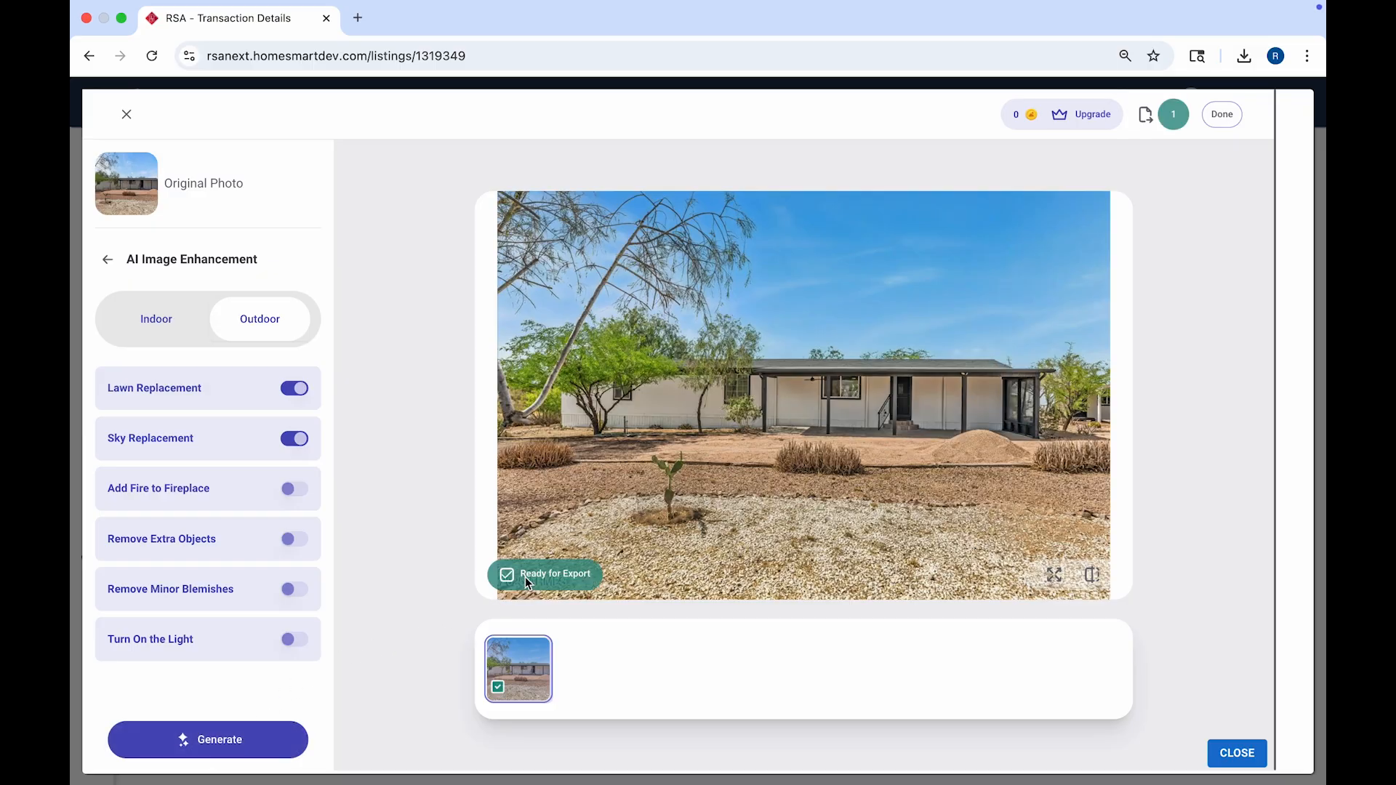
pyautogui.click(1227, 116)
pyautogui.click(1228, 117)
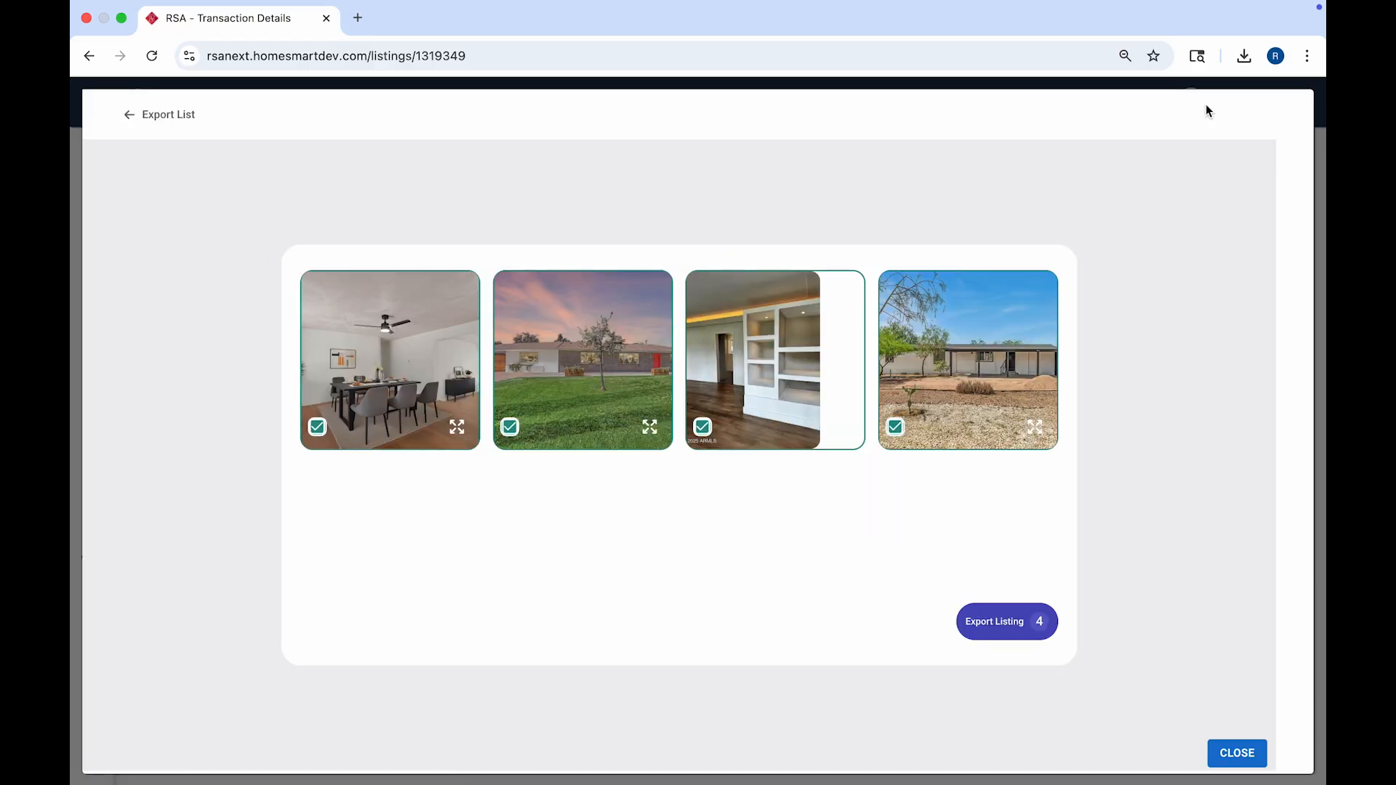
# Step: Export the four edited photos to the listing and close the Successfully Exported screen
pyautogui.click(996, 623)
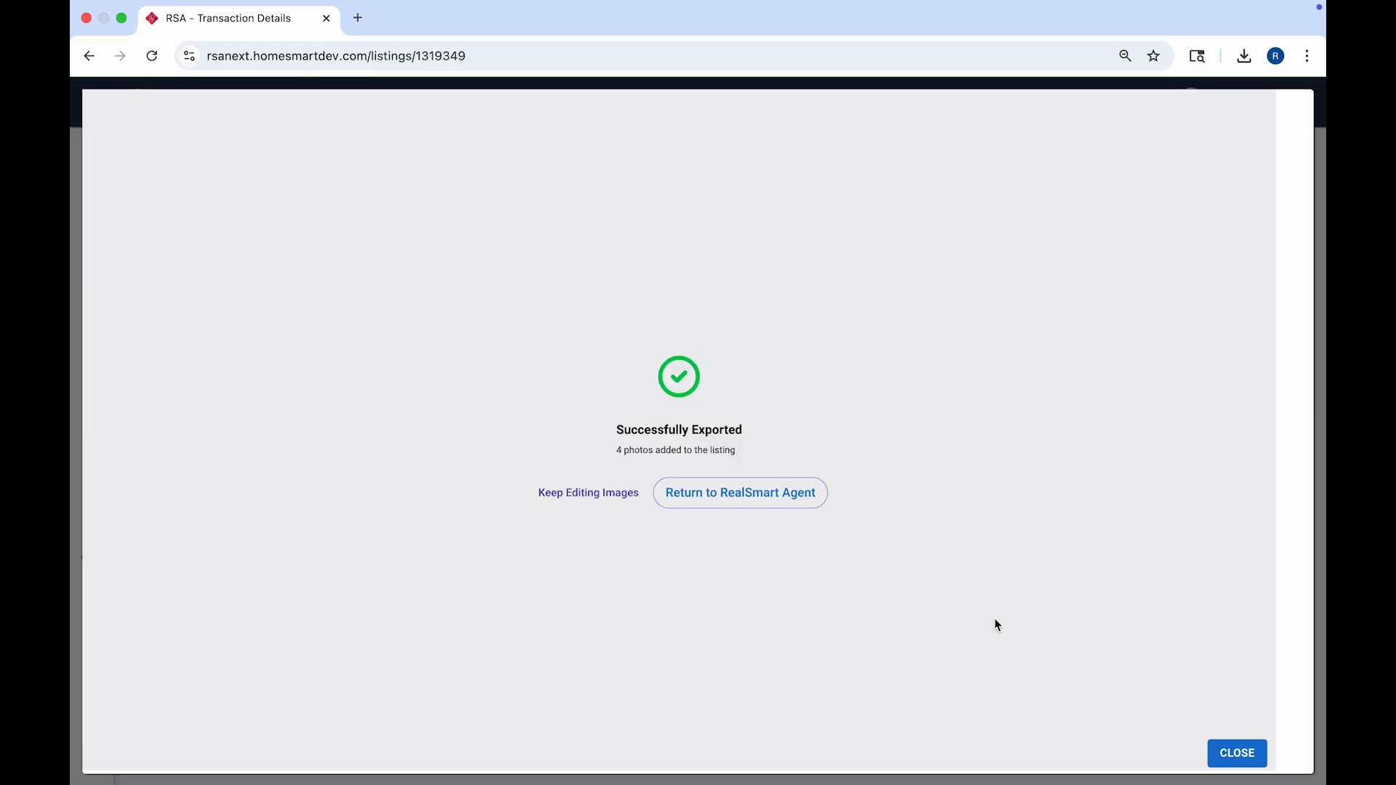
pyautogui.click(1236, 753)
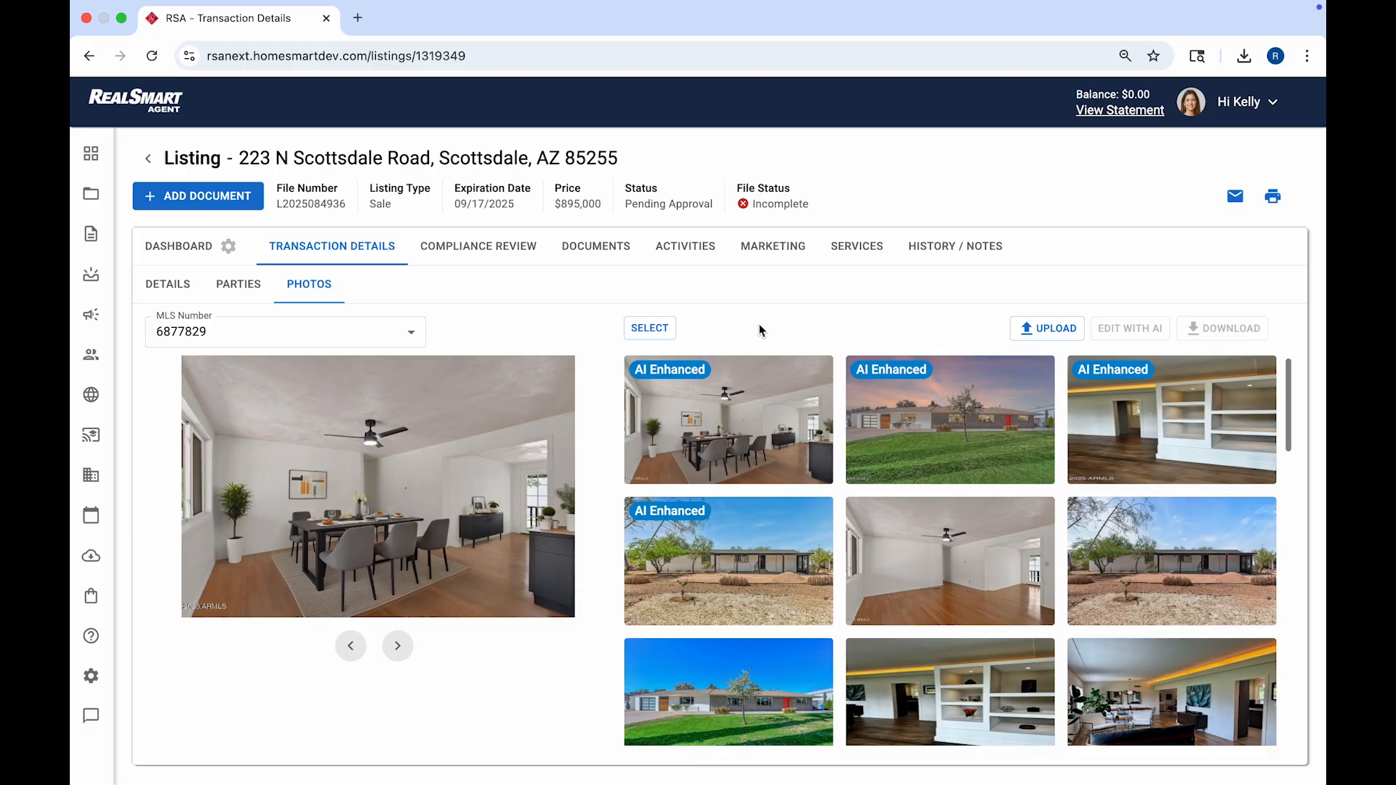
# Step: Download the staged dining room, enhanced desert exterior, dusk exterior and decluttered room photos
pyautogui.click(650, 328)
pyautogui.click(817, 373)
pyautogui.click(816, 513)
pyautogui.click(1038, 373)
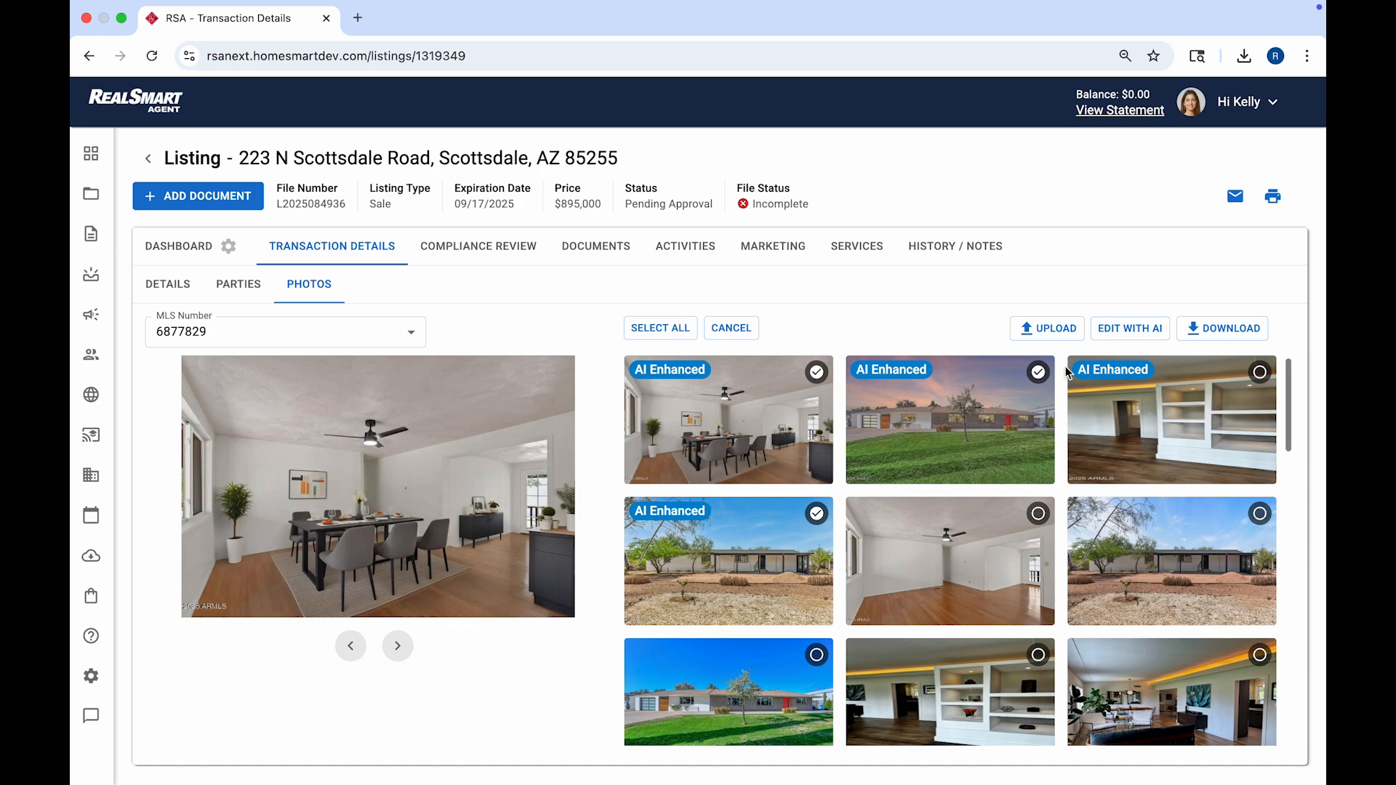
pyautogui.click(1259, 373)
pyautogui.click(1224, 339)
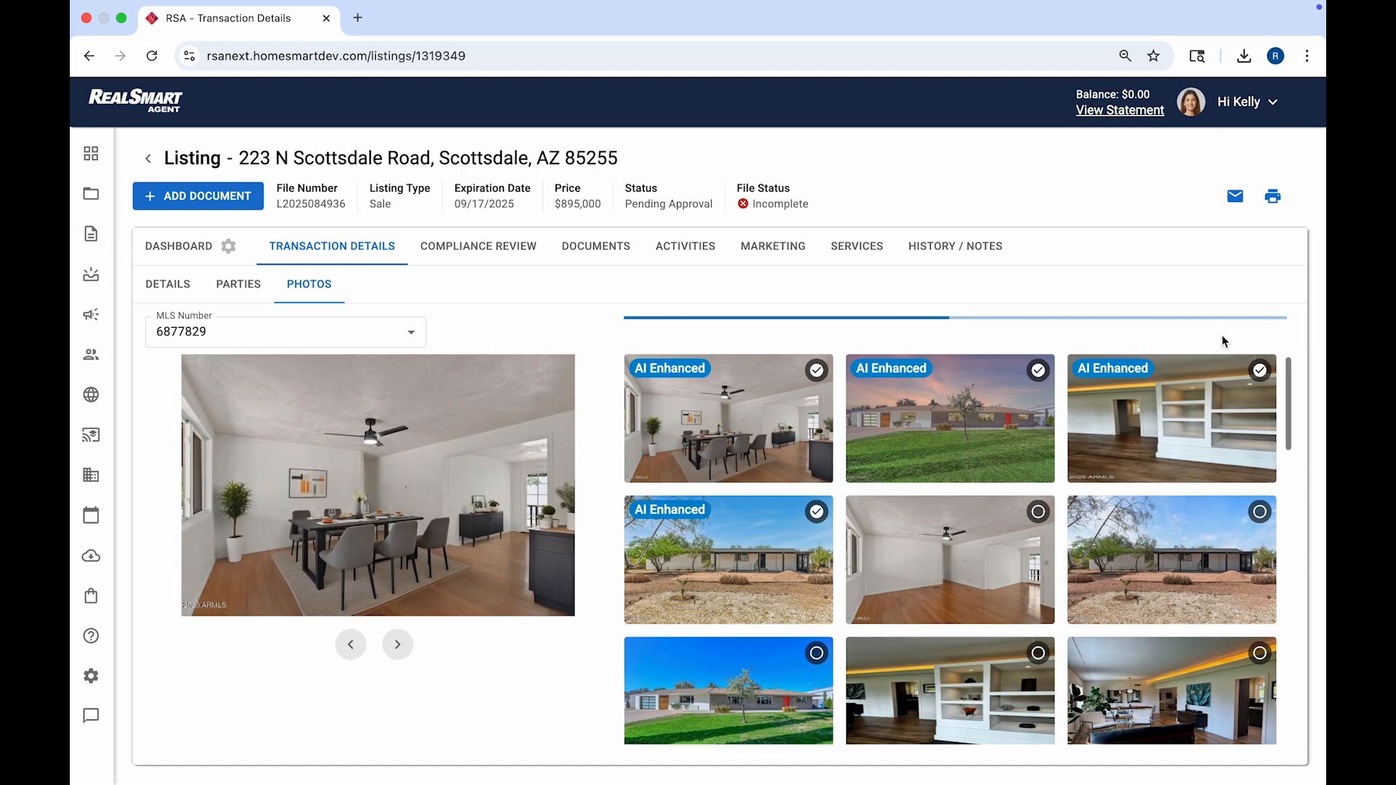